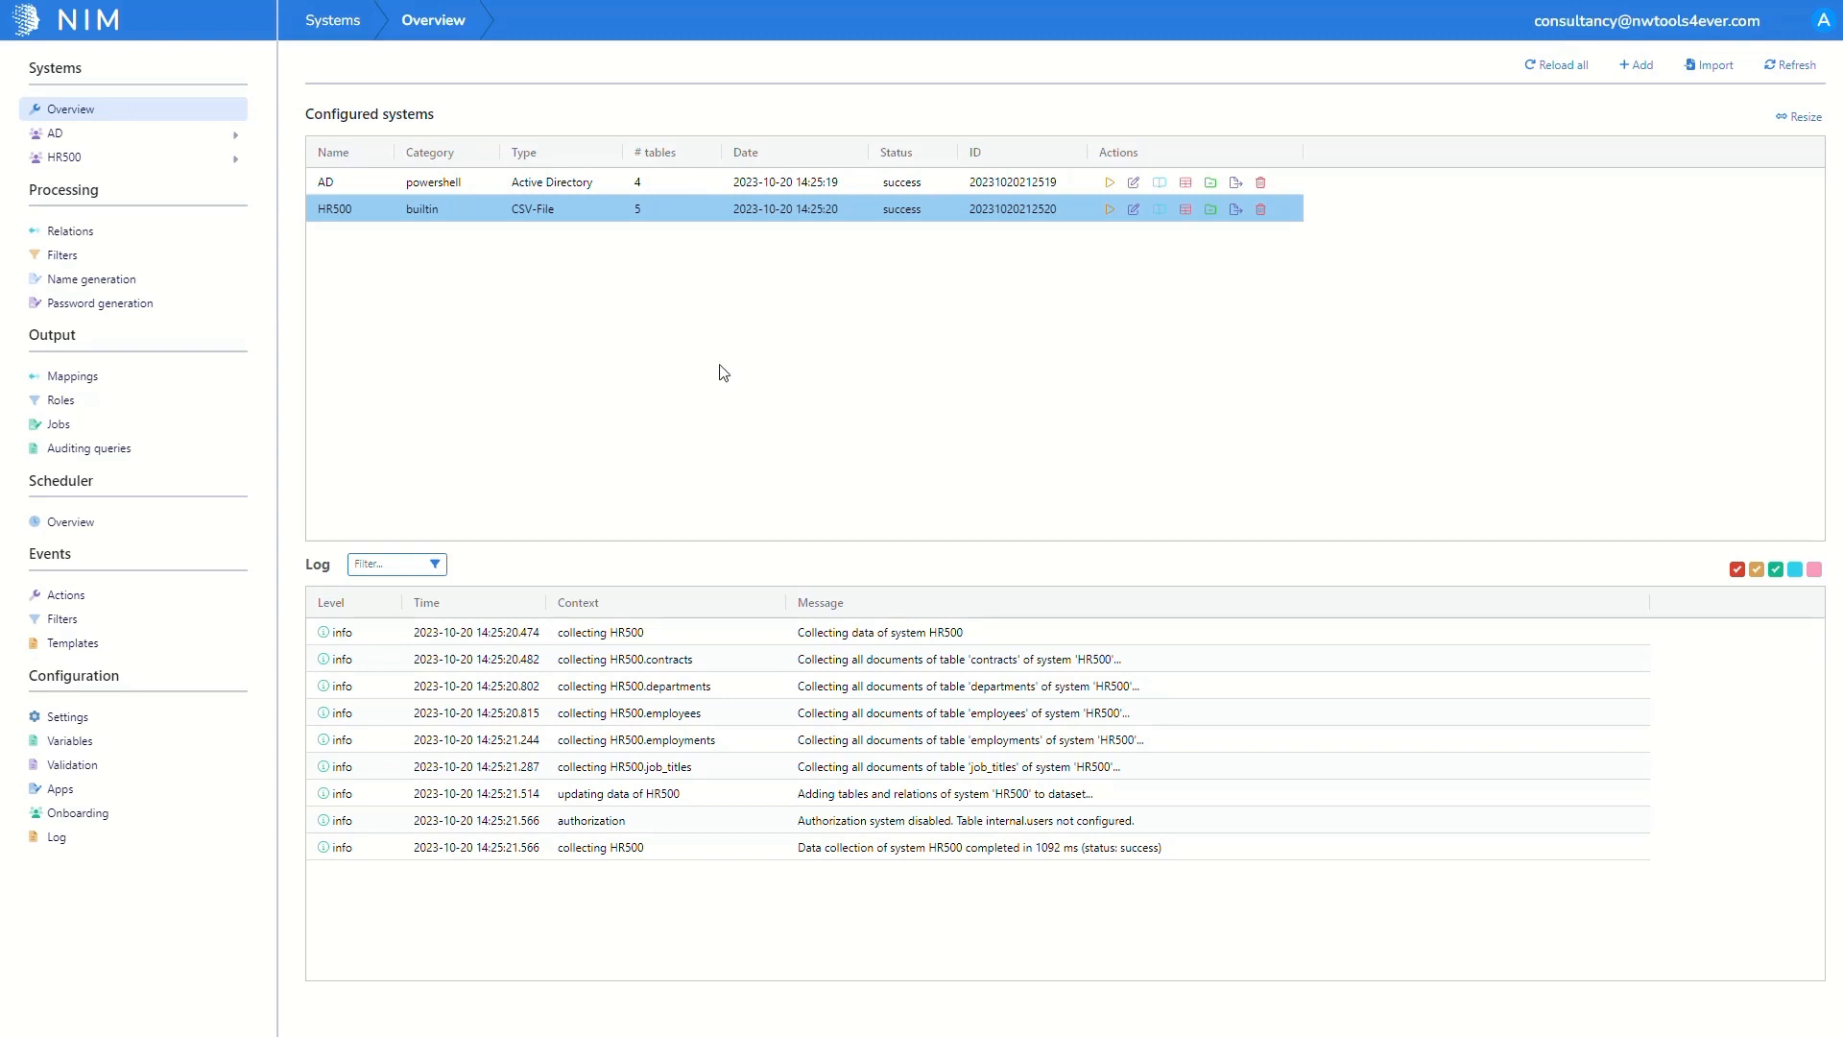
Step: Create a new name generator called ng_AD
{"action": "left_click", "coordinate": [92, 290]}
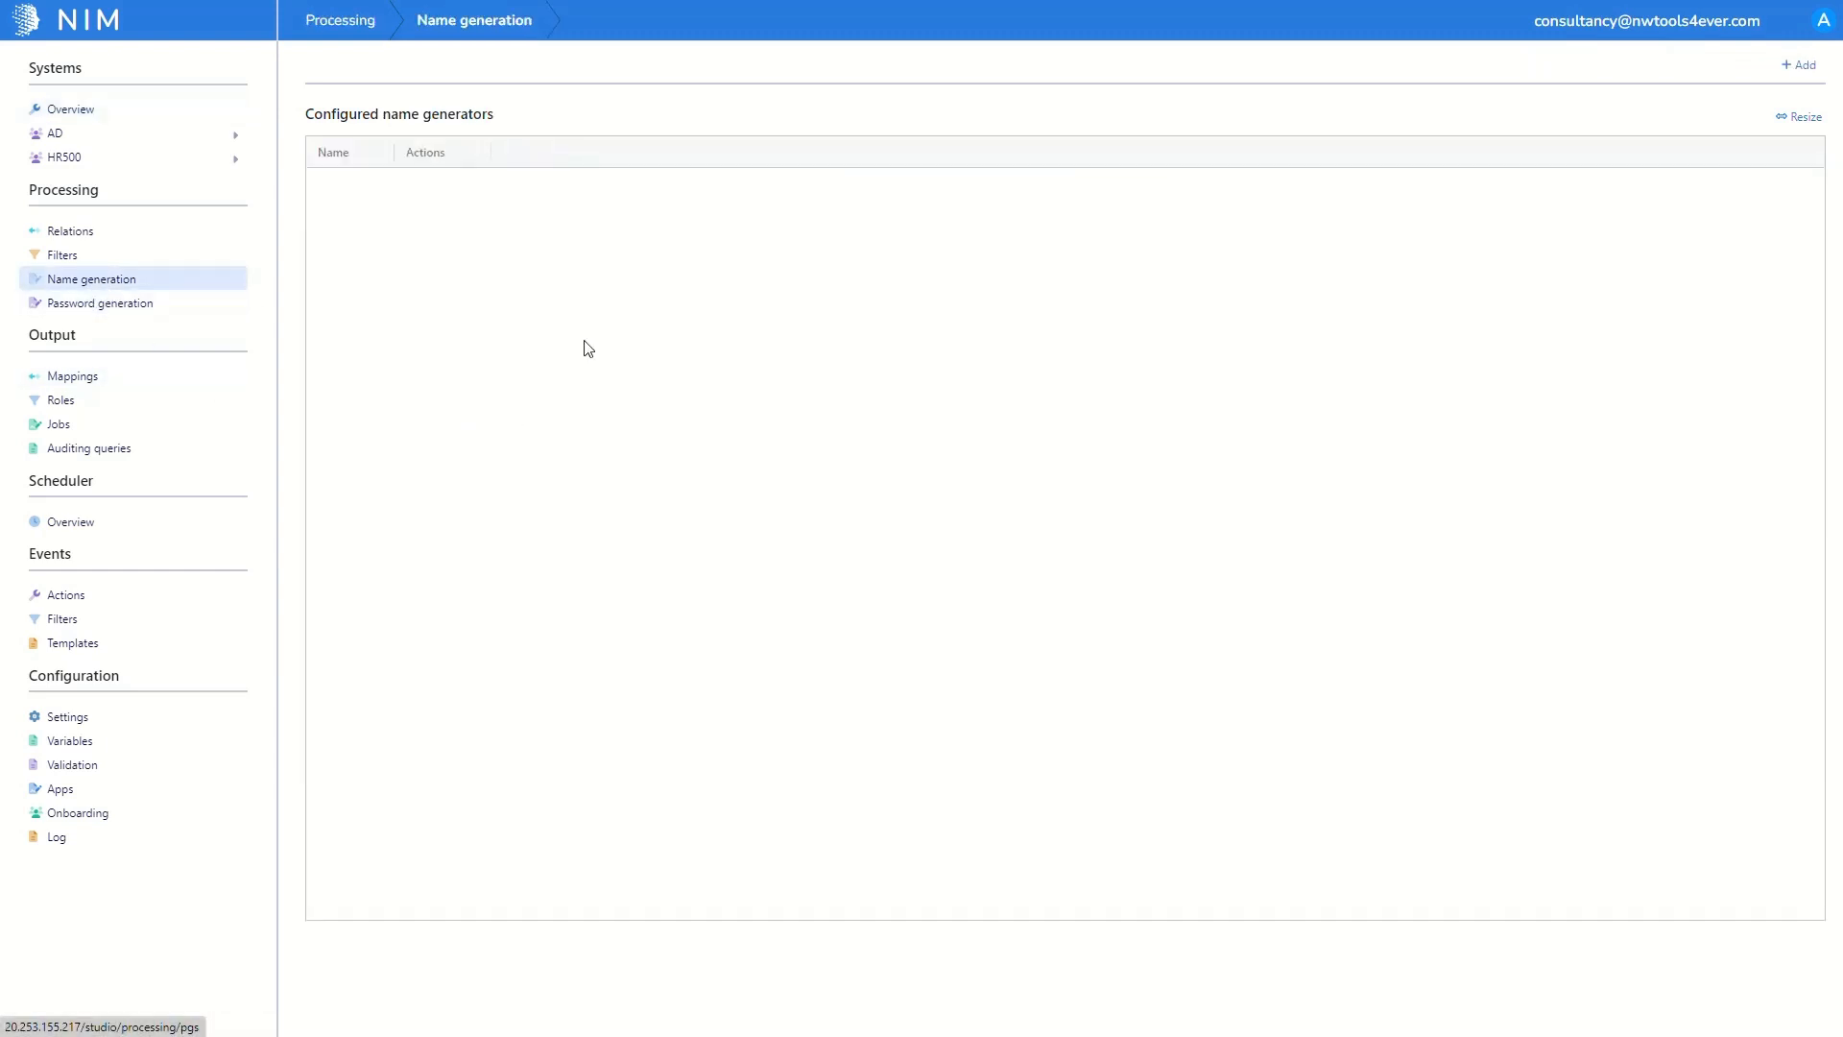
{"action": "left_click", "coordinate": [1783, 77]}
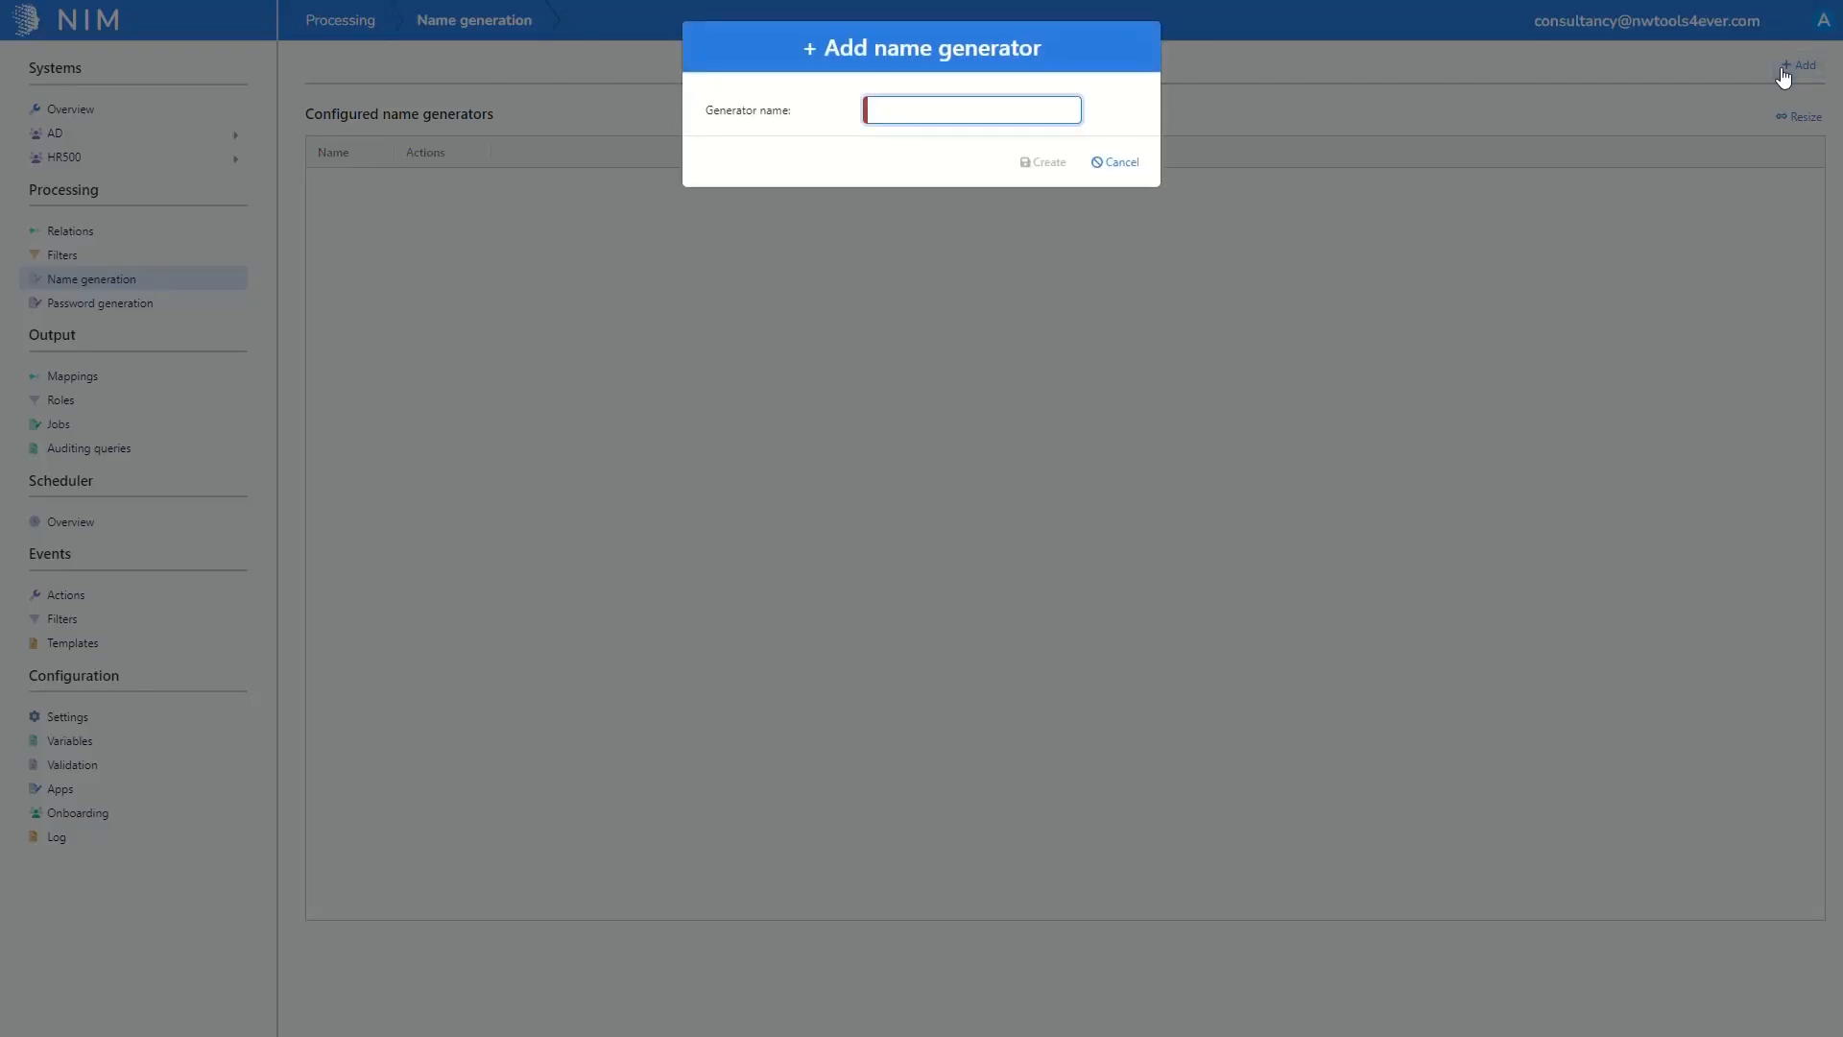
{"action": "type", "text": "ng_AD"}
{"action": "left_click", "coordinate": [1046, 163]}
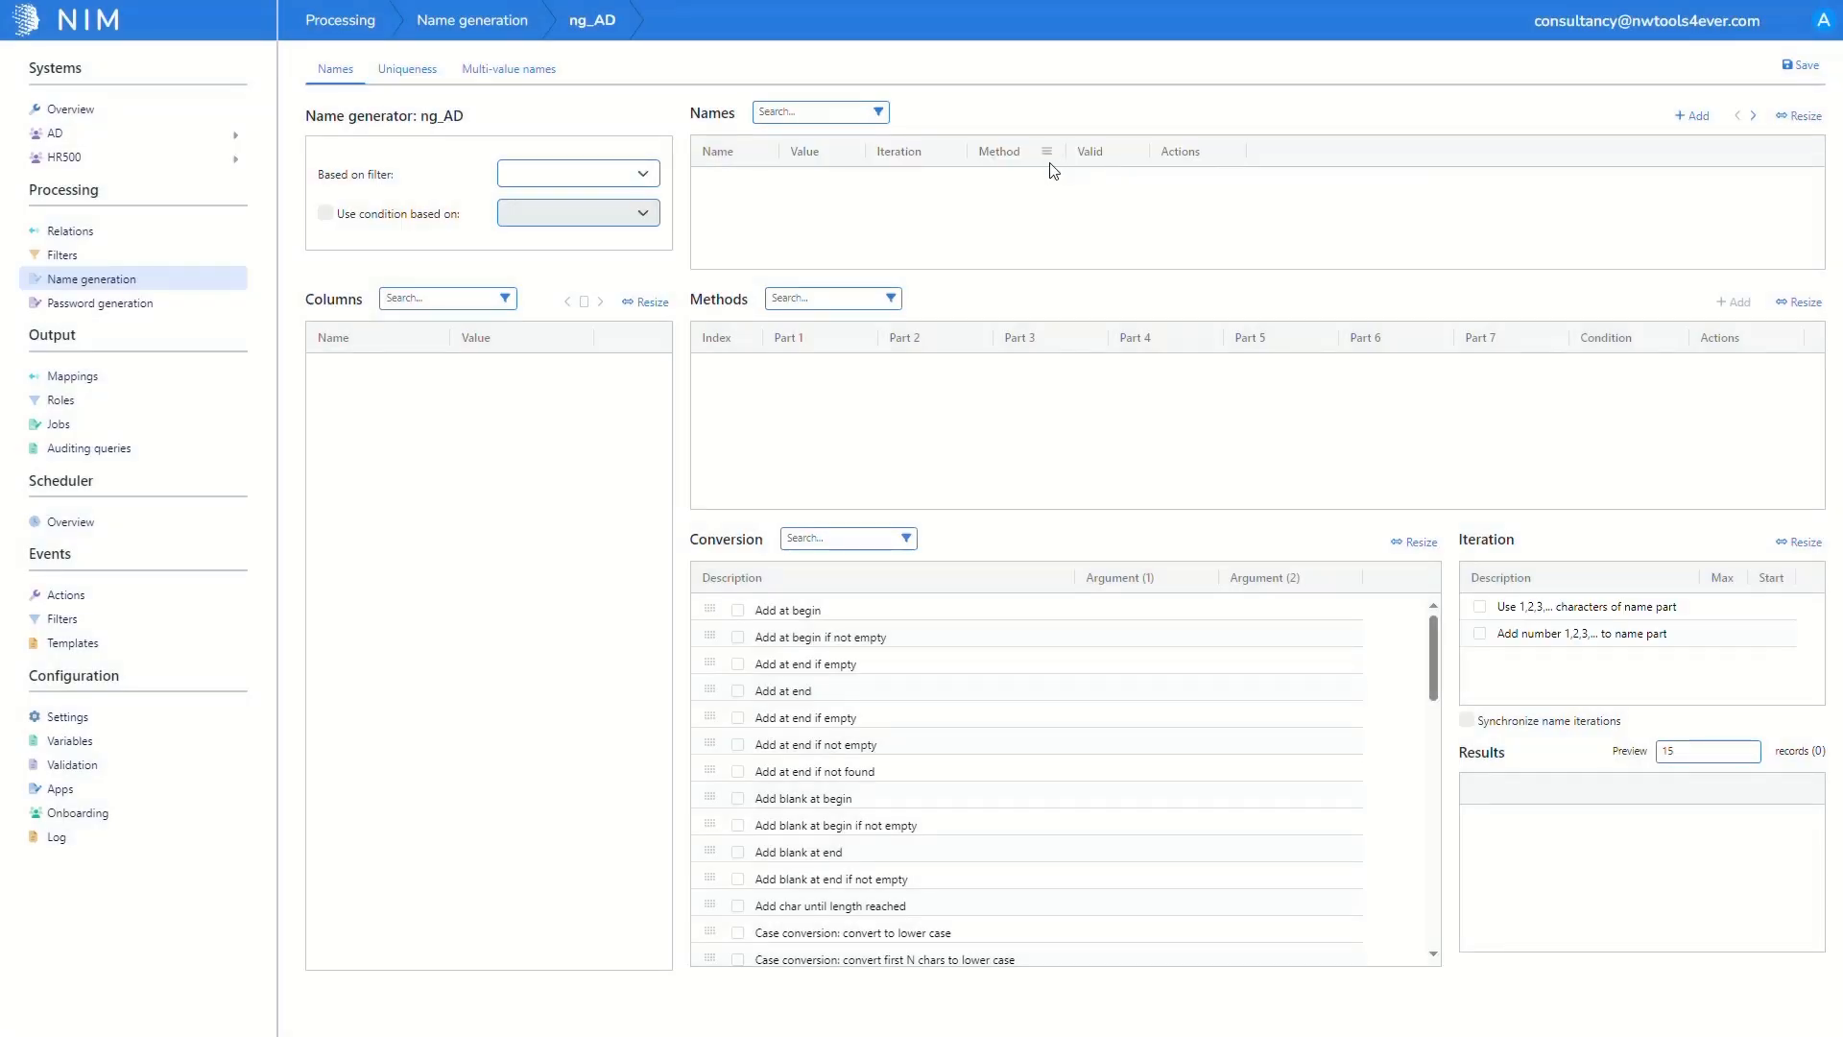
Step: Base the ng_AD generator on the HR500_AD_User_Create filter and load a sample record's values for the columns
{"action": "left_click", "coordinate": [629, 182]}
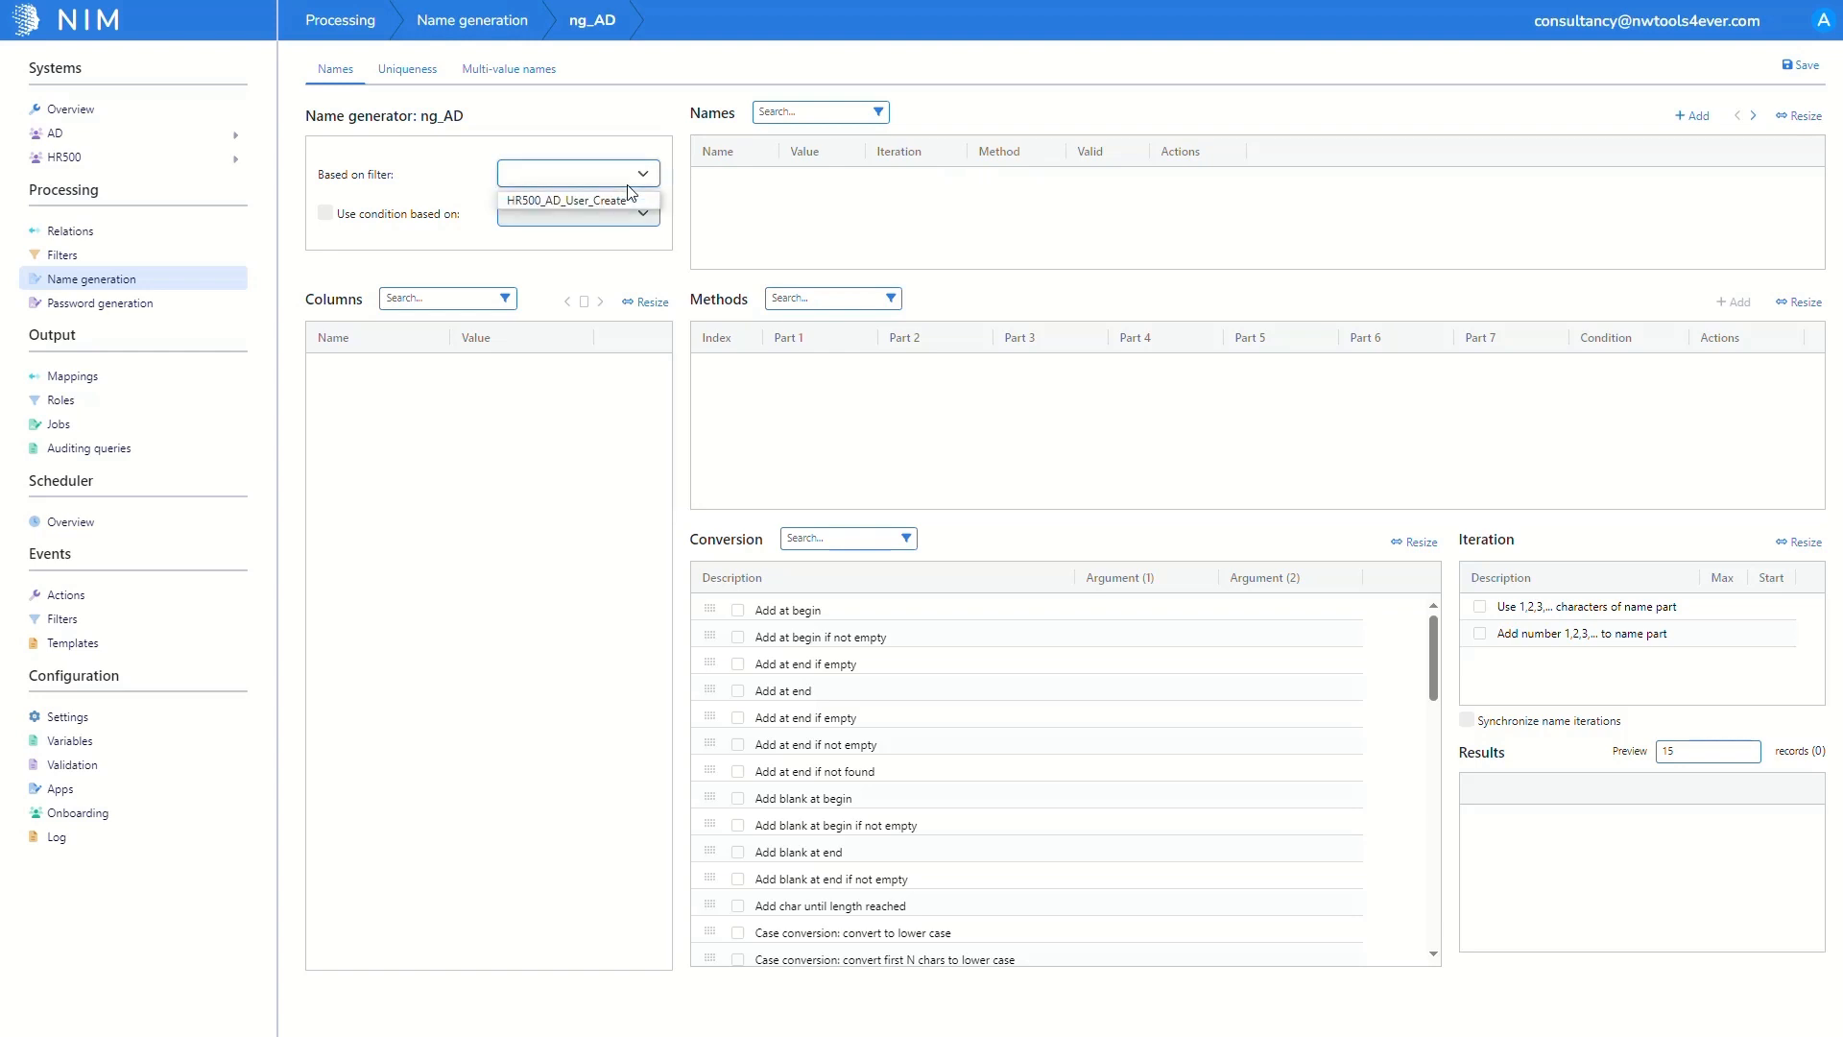
{"action": "left_click", "coordinate": [620, 197]}
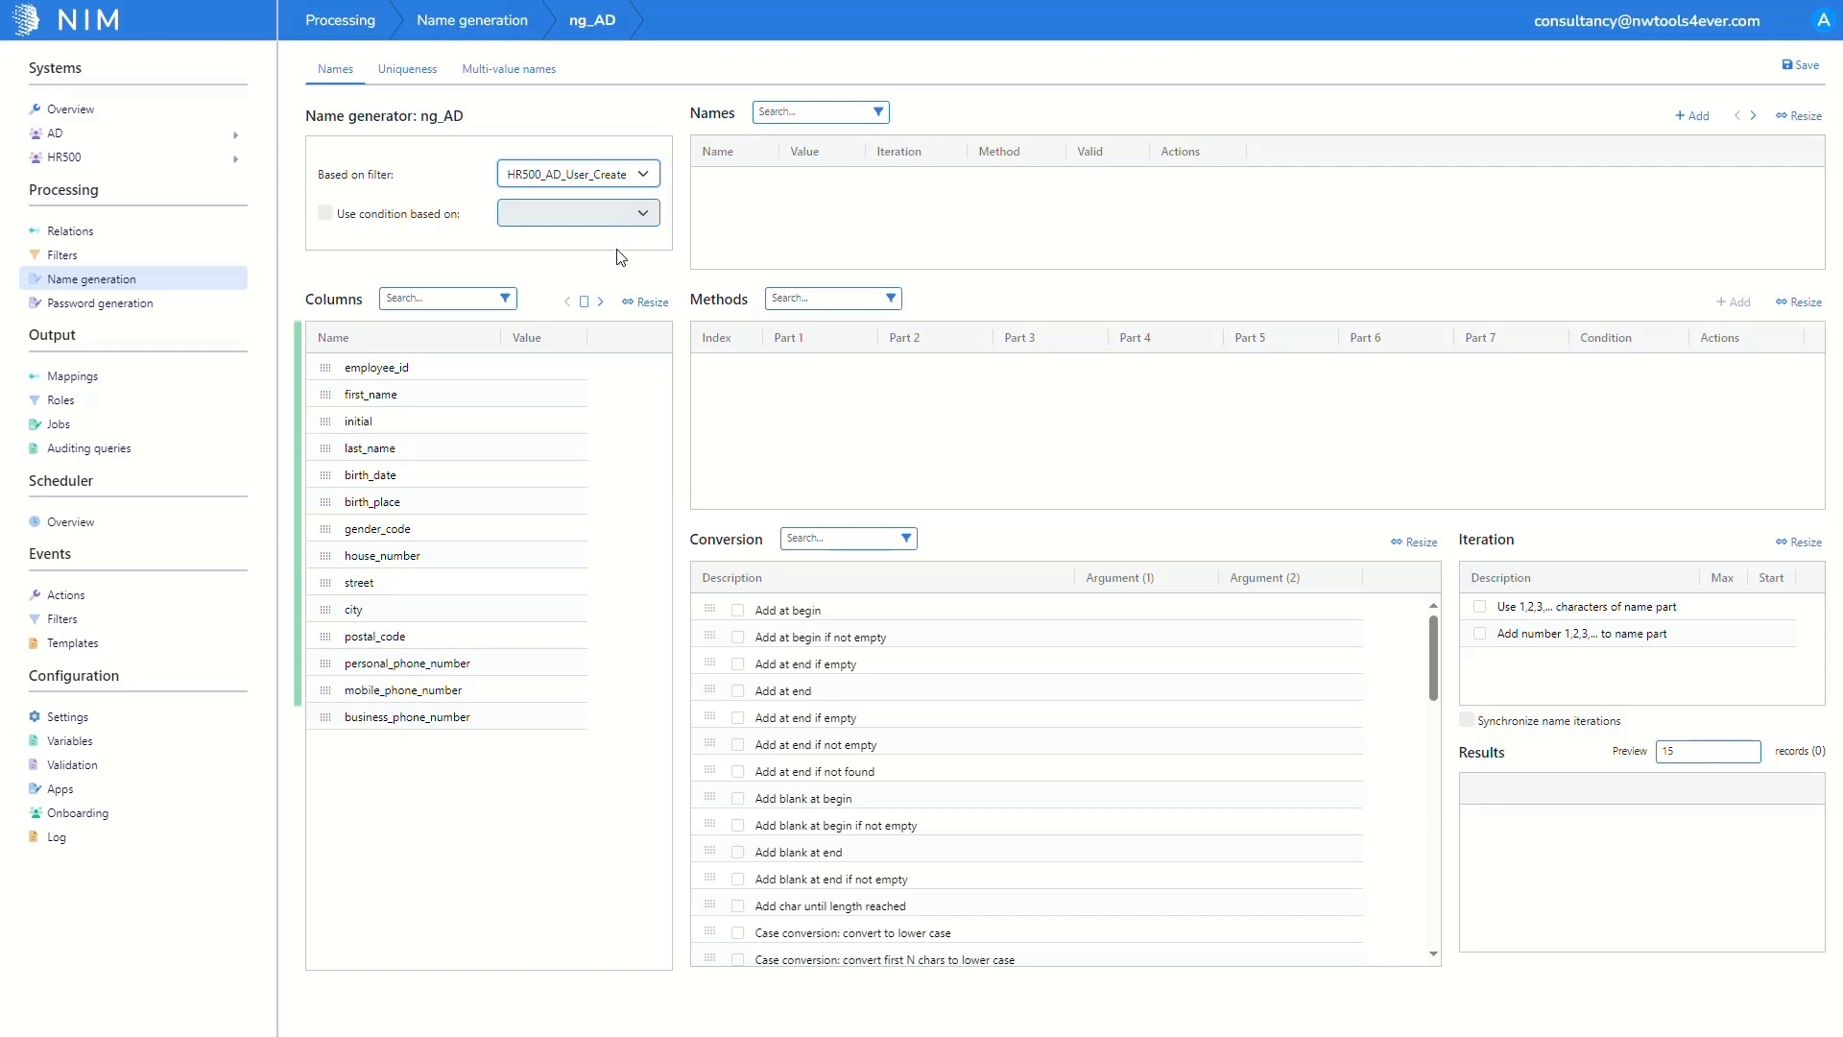
{"action": "left_click", "coordinate": [602, 303]}
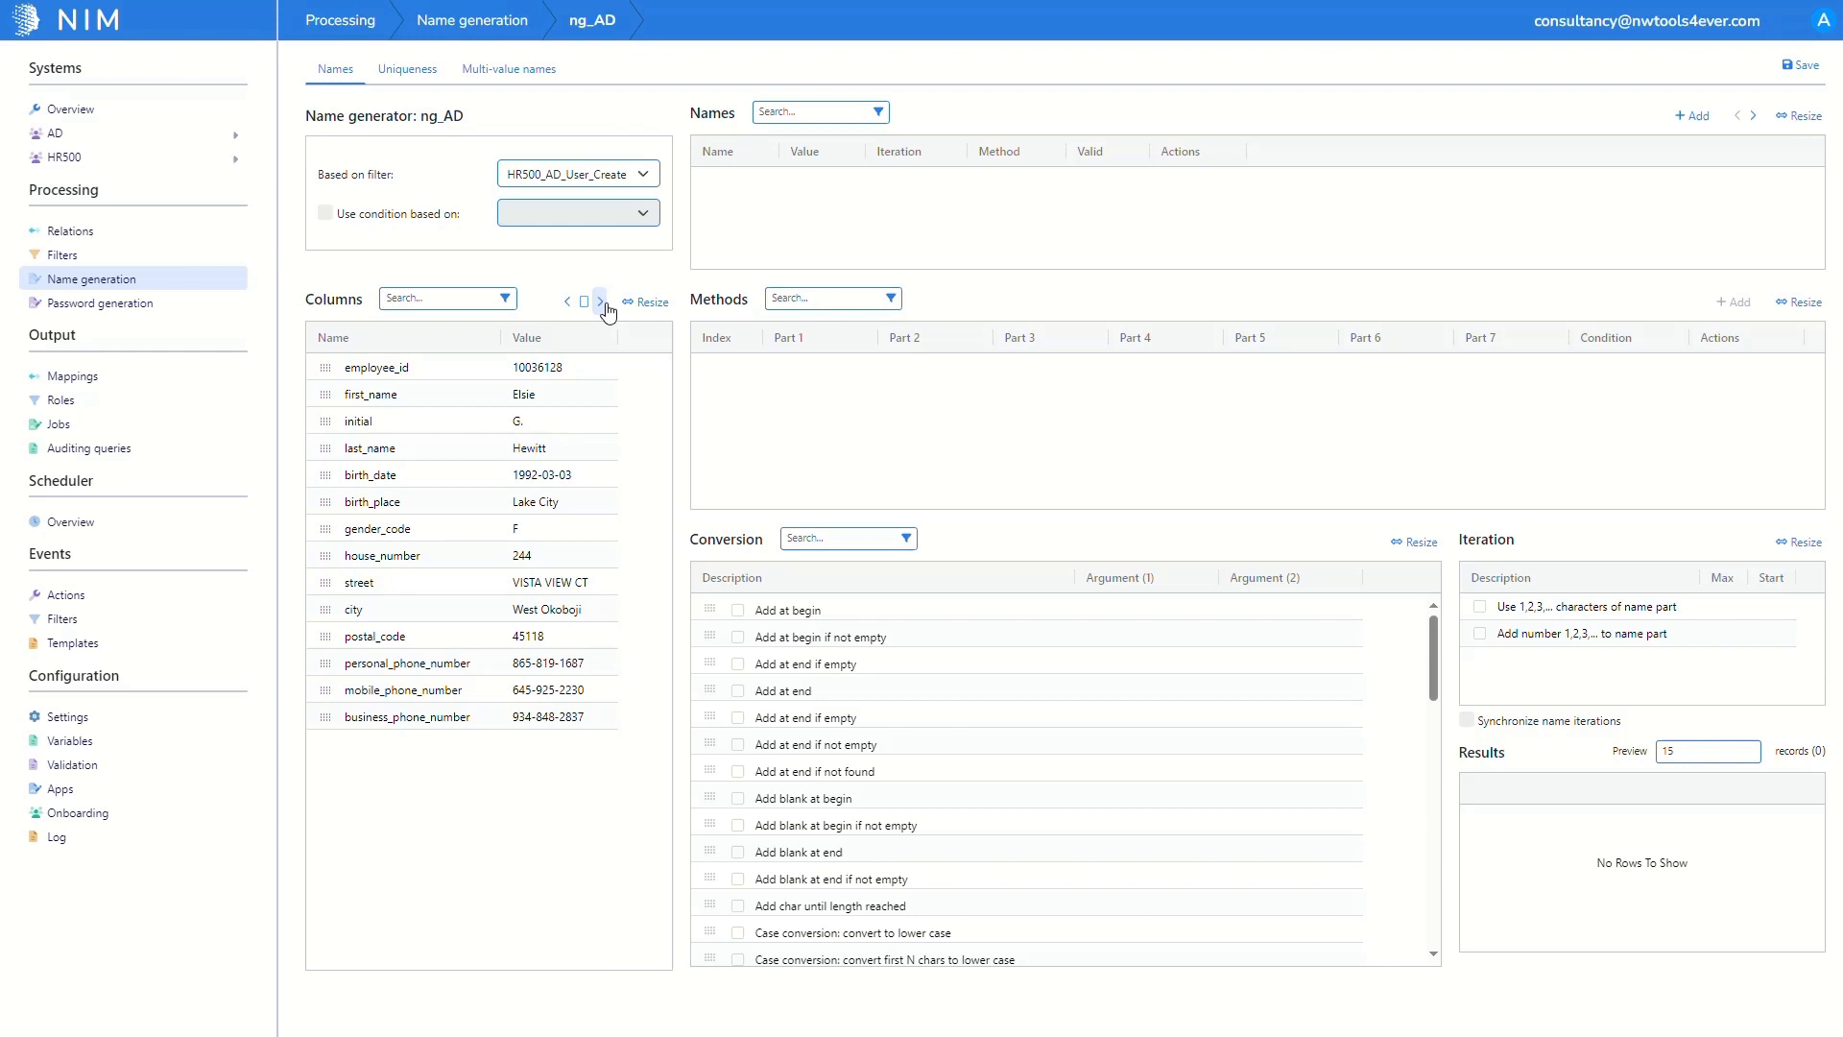
{"action": "left_click", "coordinate": [607, 308]}
Step: Add the name ng_sAMAccountName with a method that combines first_name, last_name and employee_id as parts 1 to 3
{"action": "left_click", "coordinate": [1695, 116]}
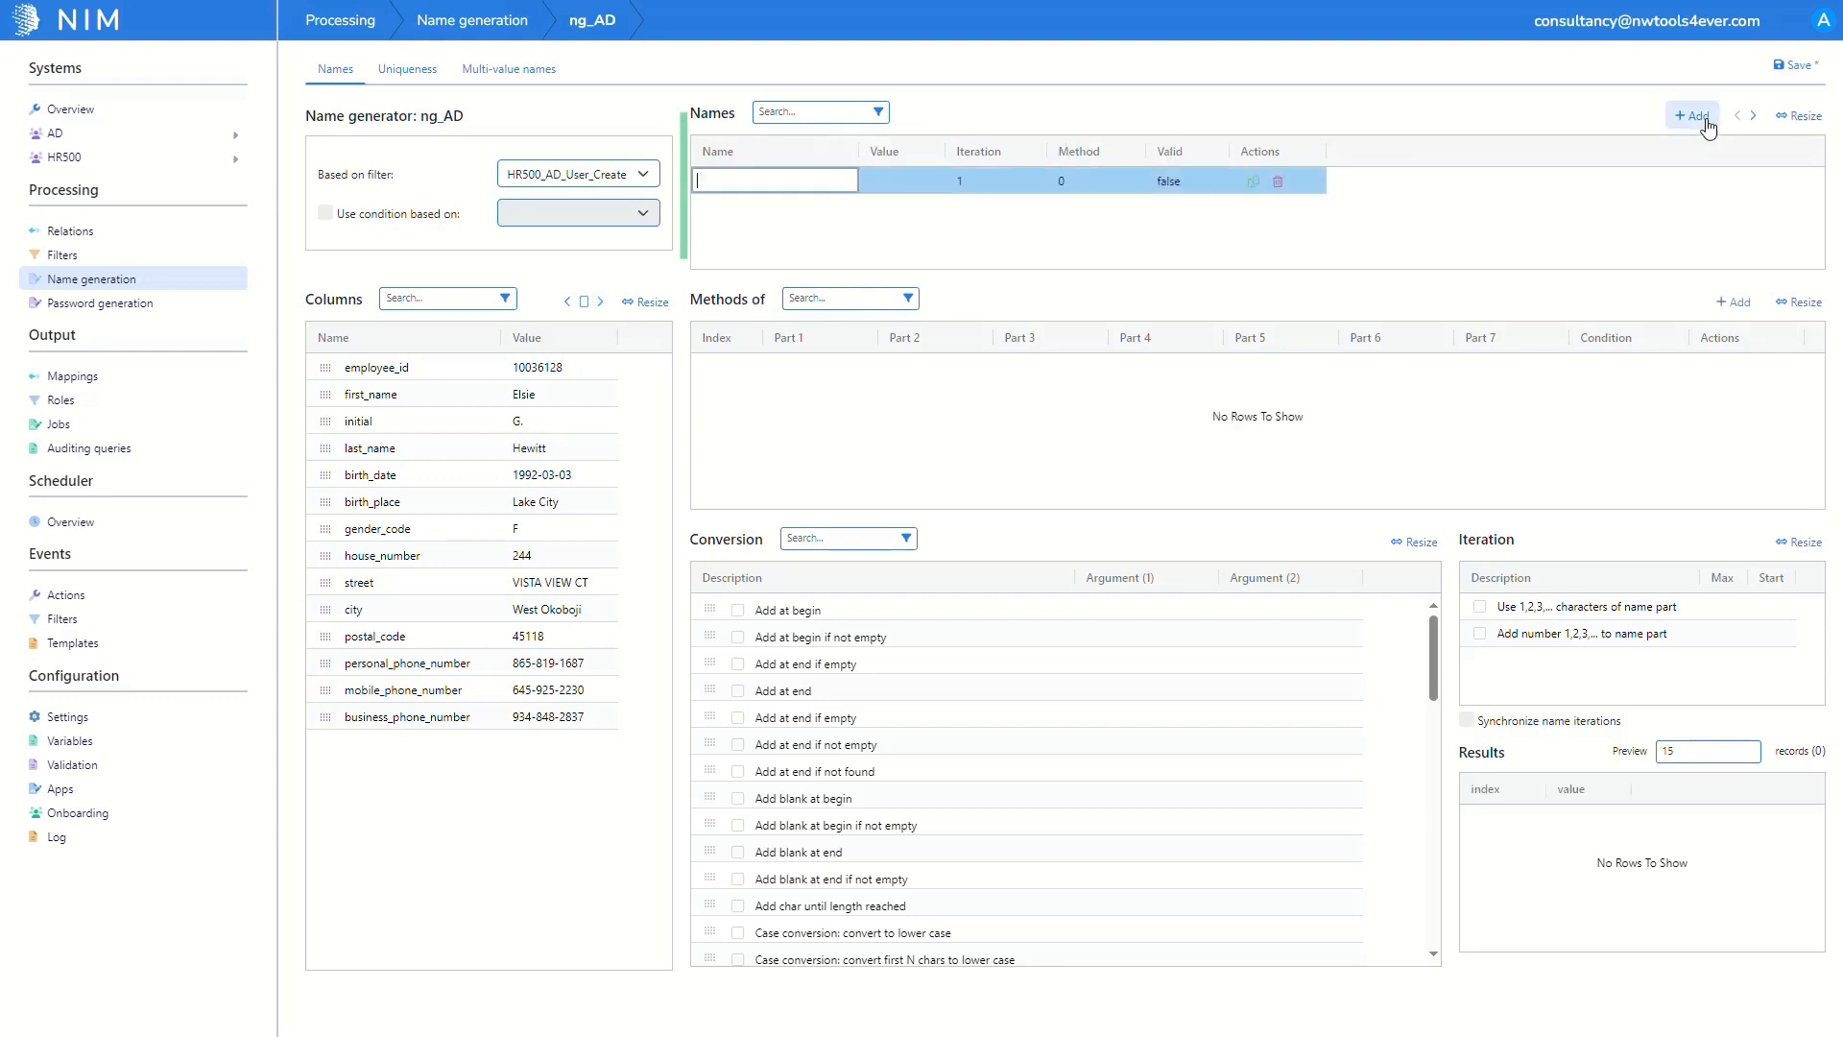
{"action": "type", "text": "ng_sAMAccountName"}
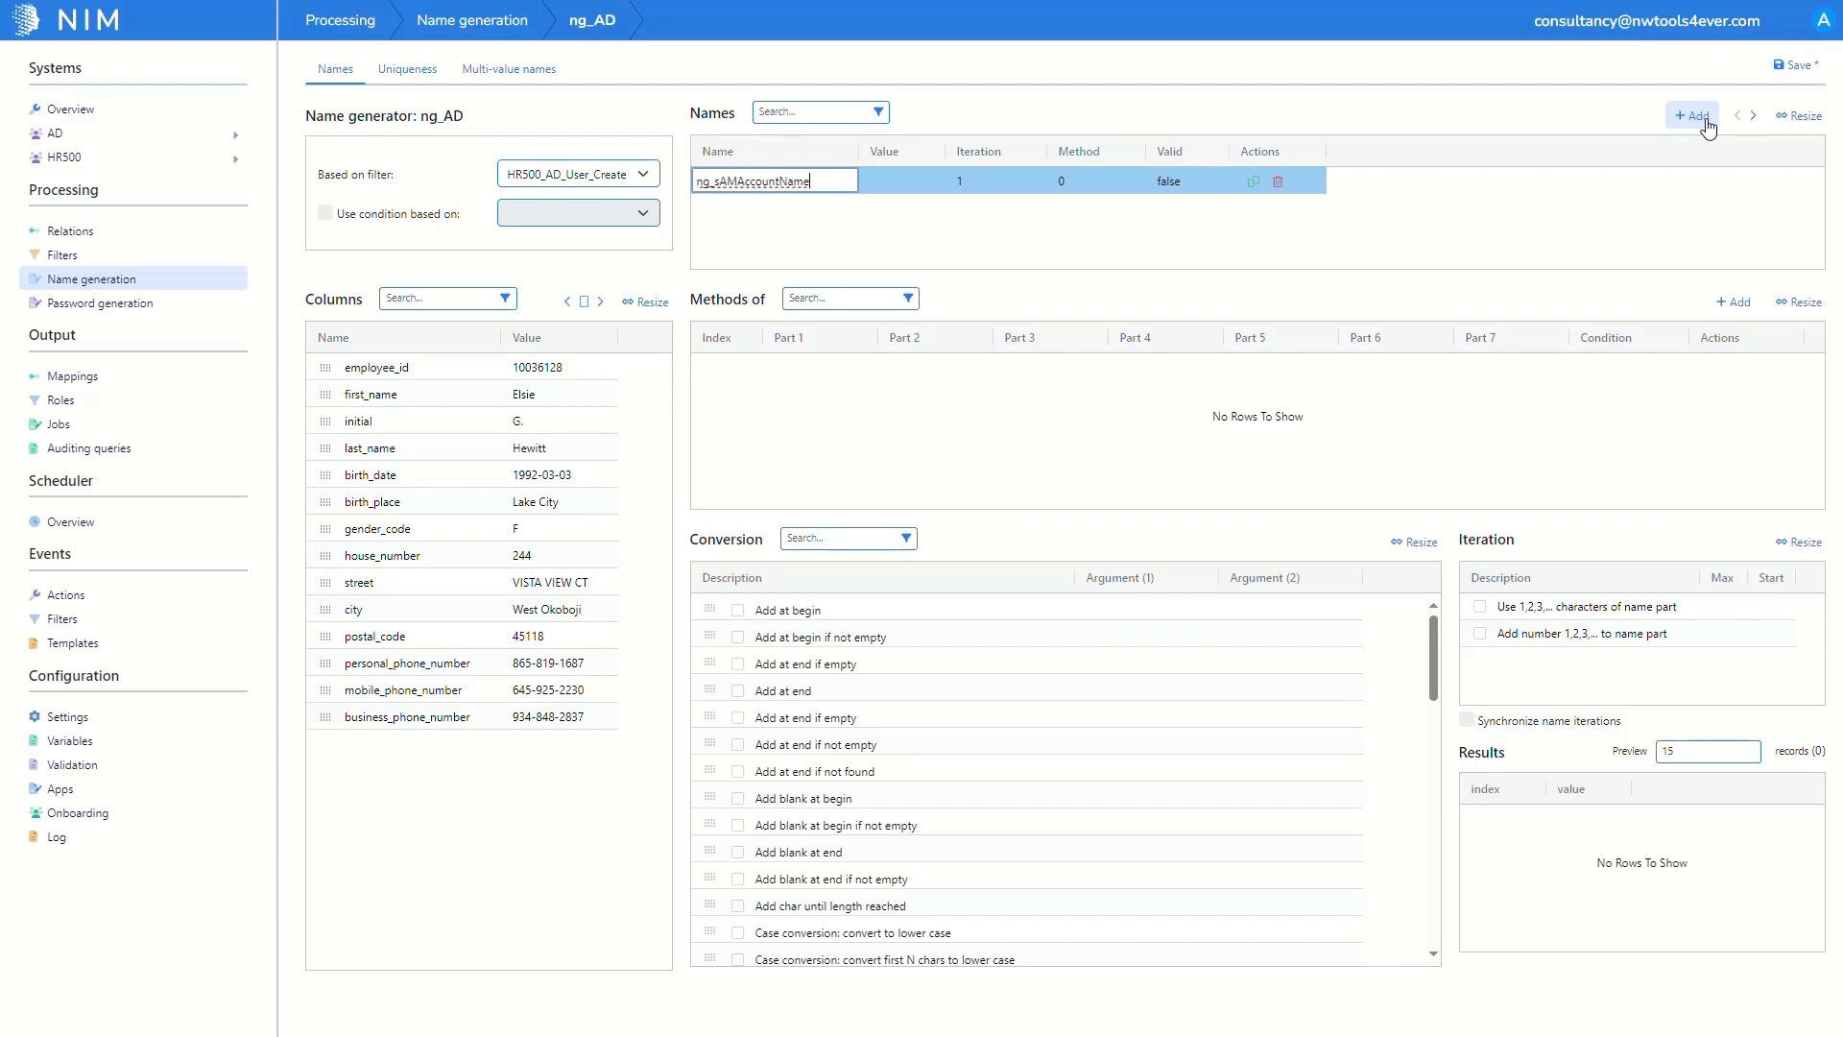
{"action": "left_click", "coordinate": [1718, 305]}
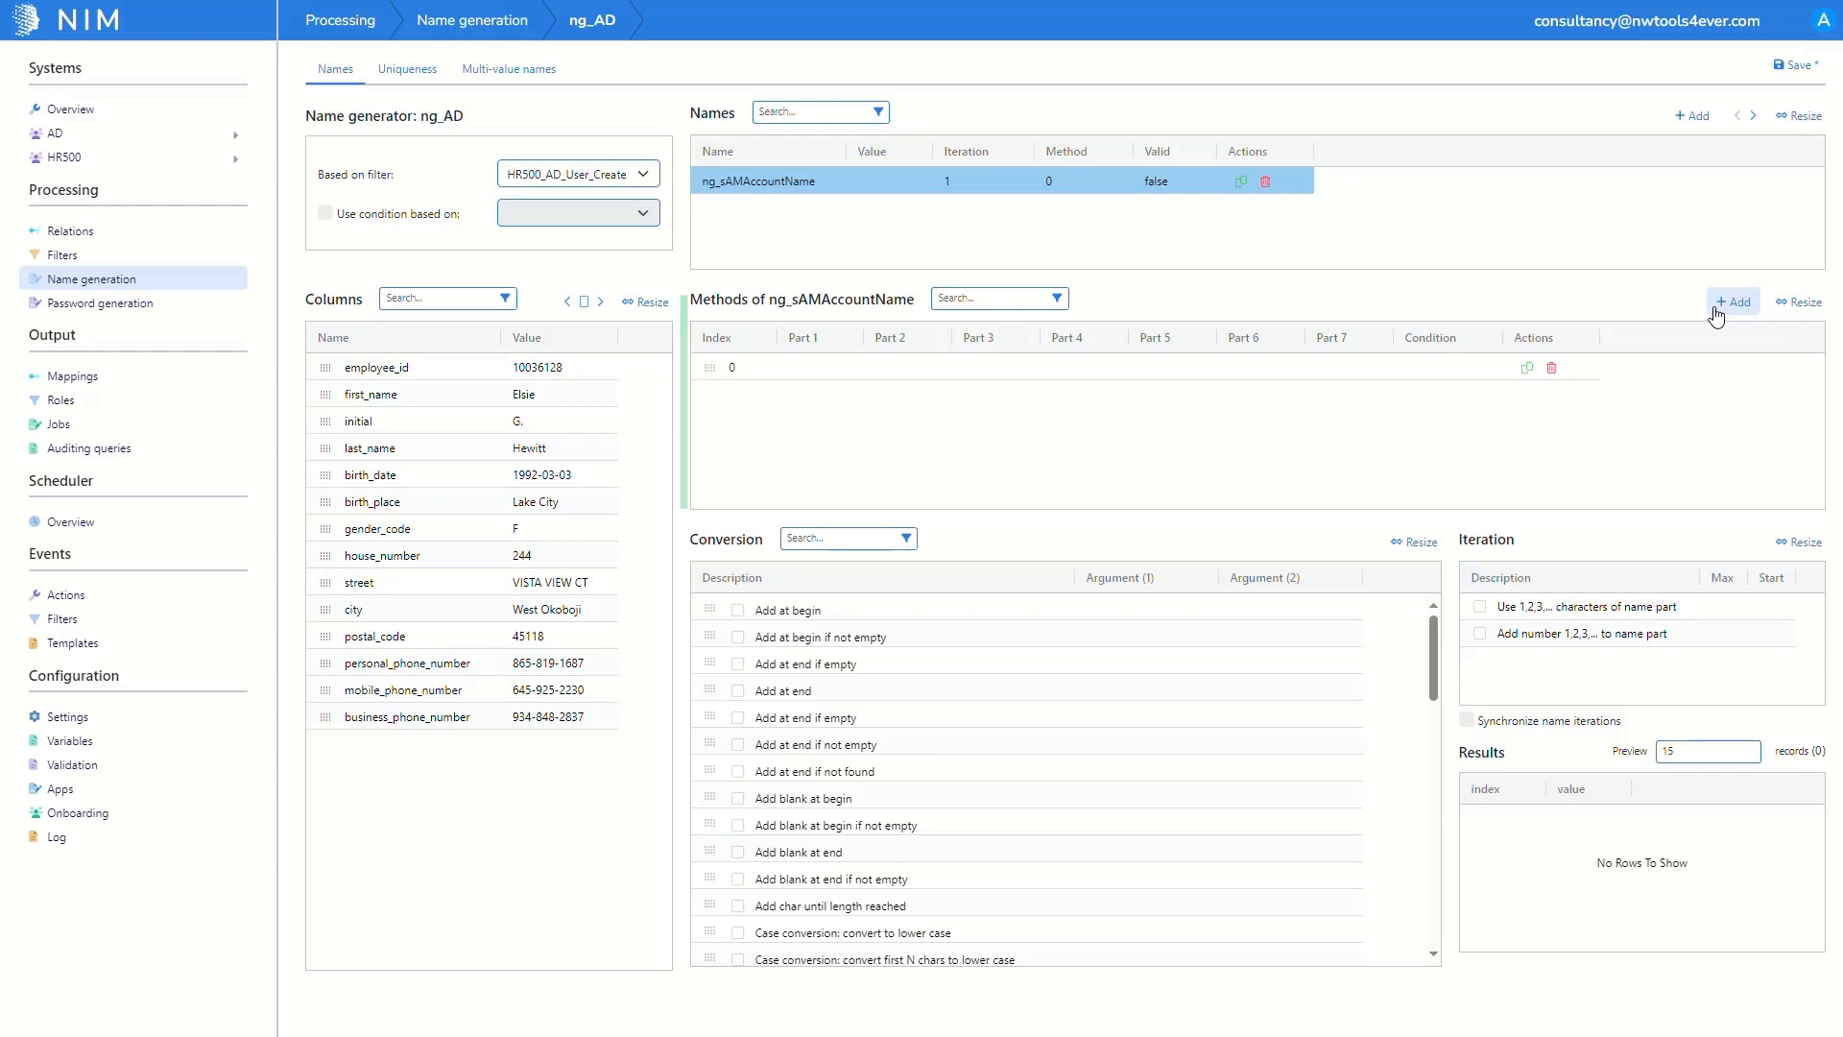
{"action": "left_click_drag", "start_coordinate": [330, 396], "coordinate": [832, 371]}
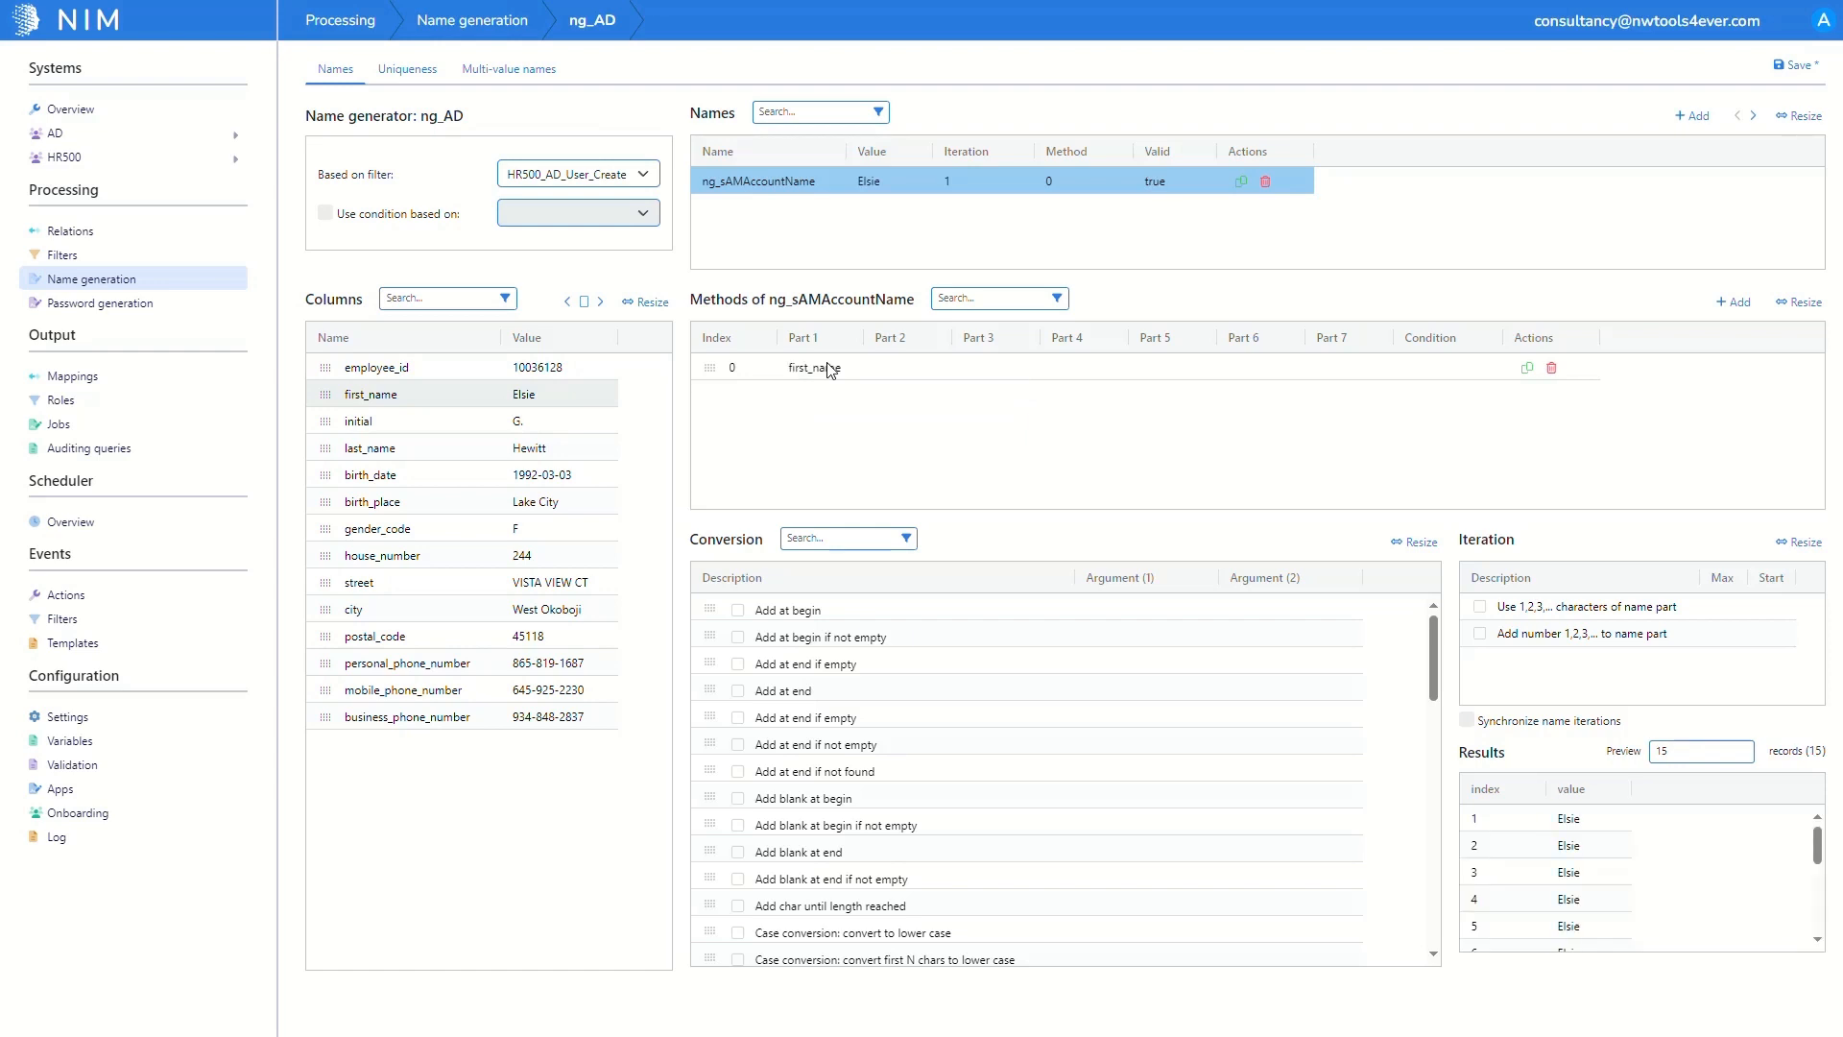
{"action": "left_click_drag", "start_coordinate": [326, 448], "coordinate": [889, 366]}
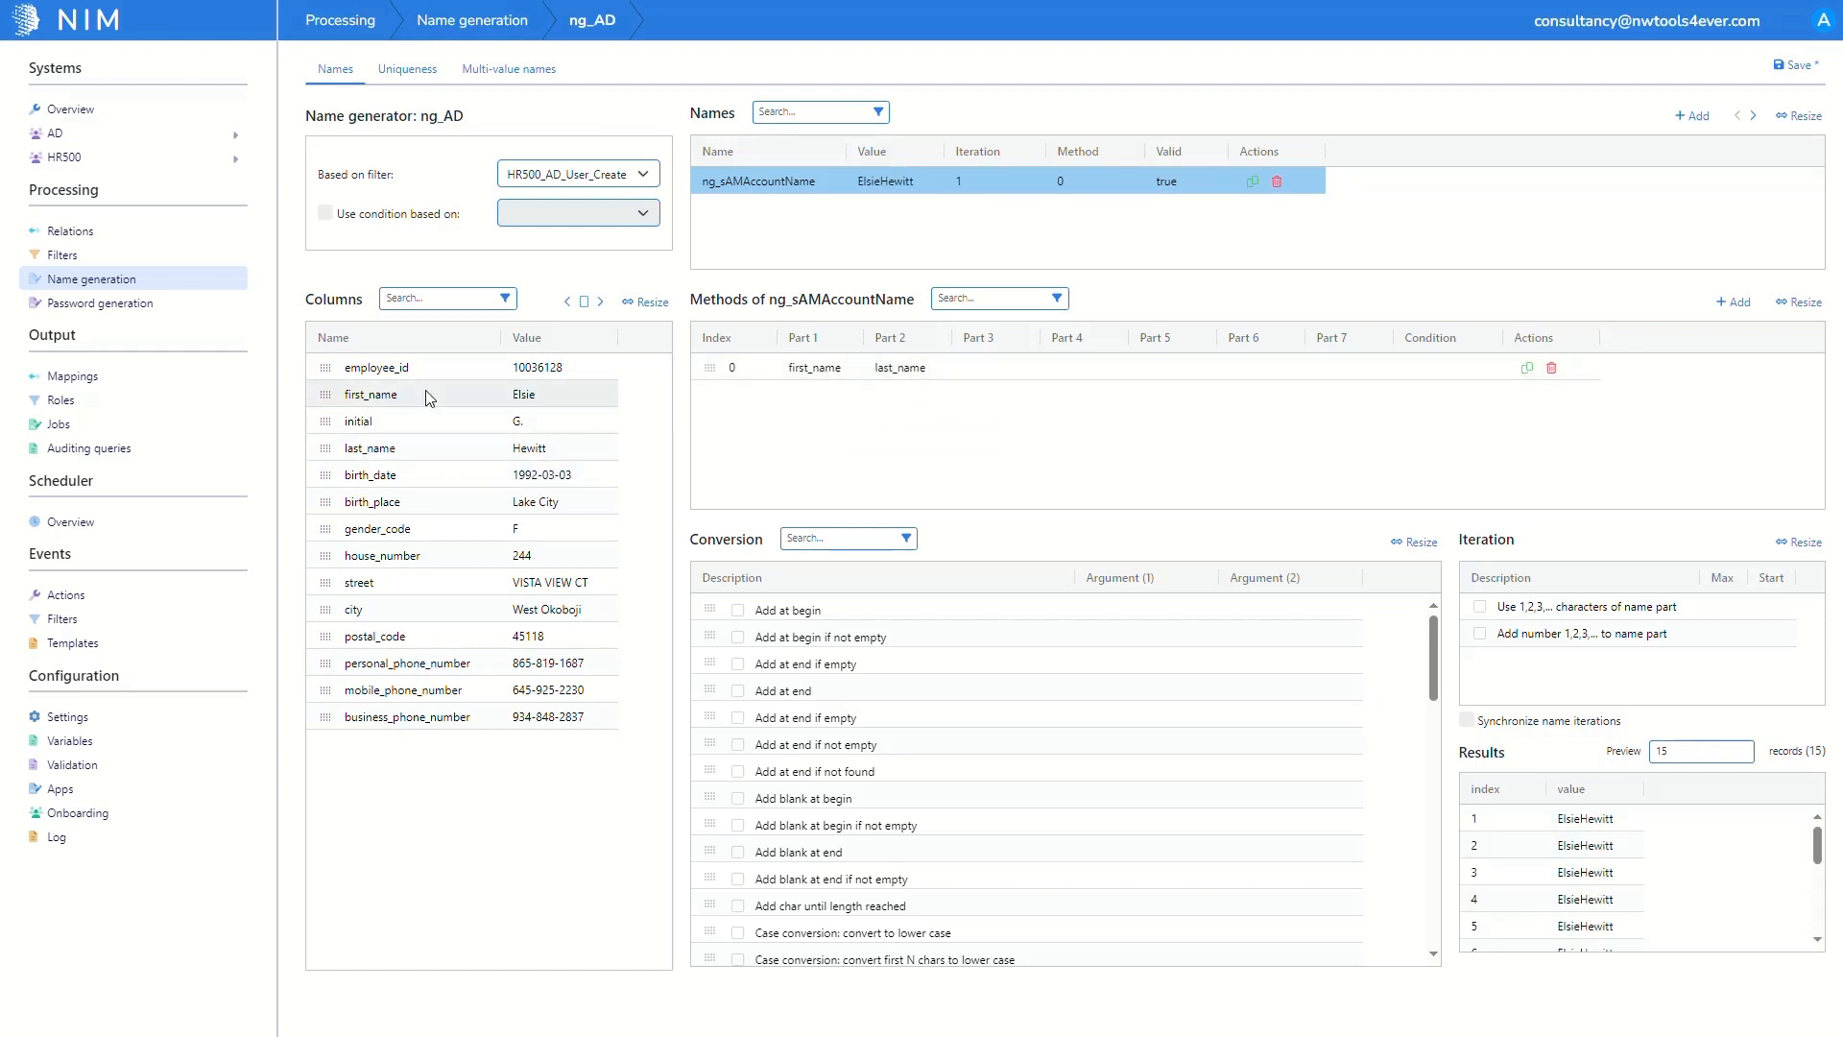
{"action": "left_click_drag", "start_coordinate": [326, 367], "coordinate": [977, 363]}
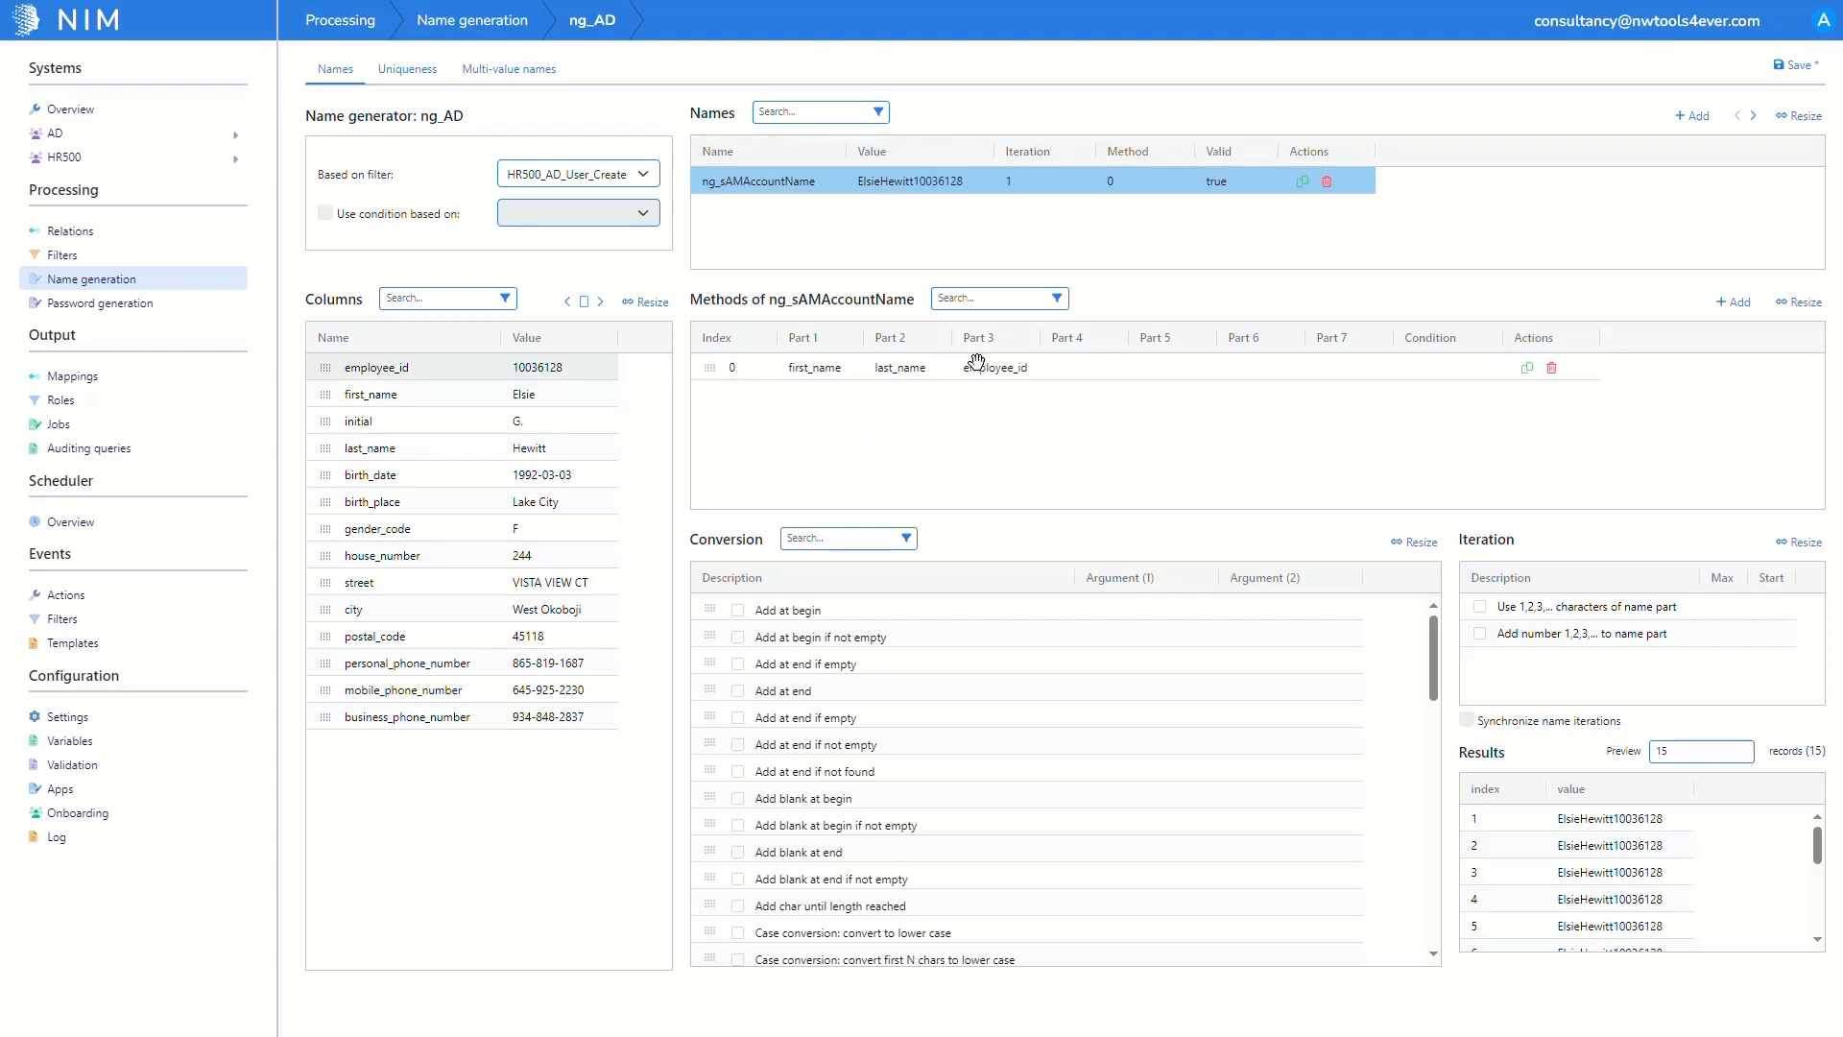
Step: Convert the first_name part of ng_sAMAccountName to lower case and shorten it to its first character
{"action": "left_click", "coordinate": [836, 372]}
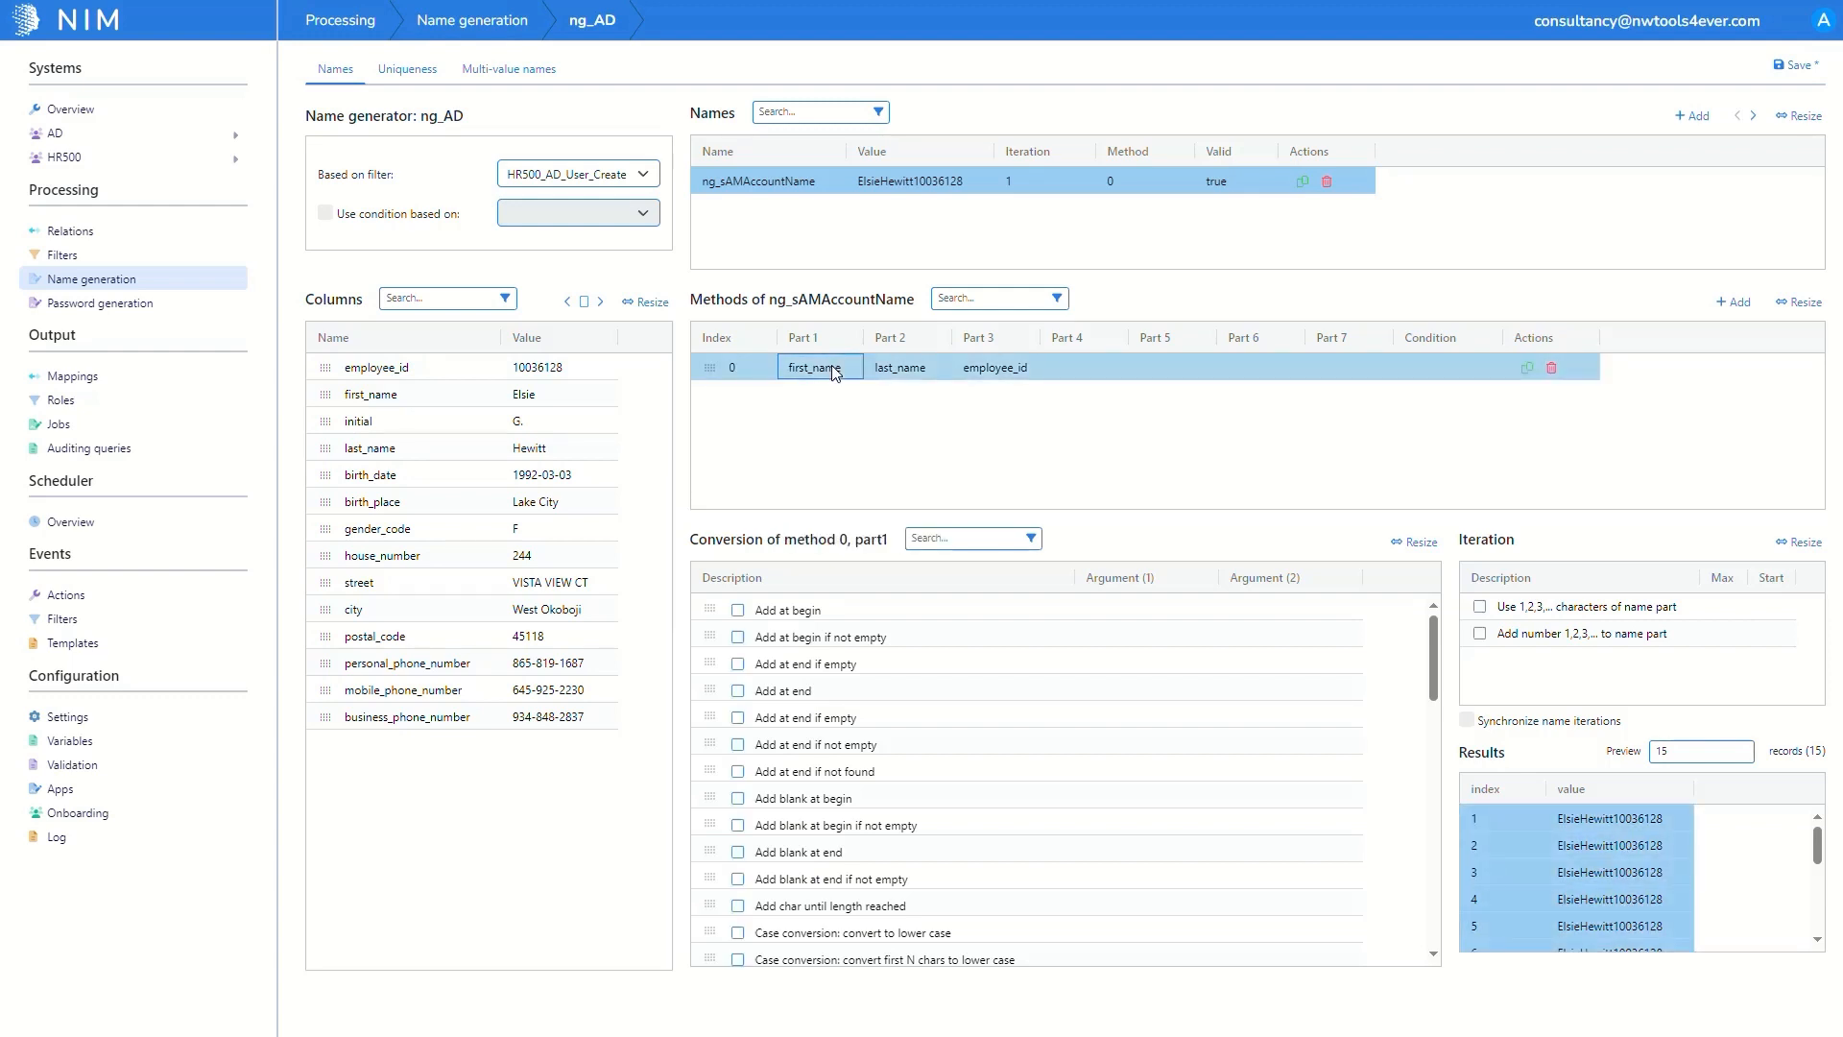
{"action": "left_click", "coordinate": [737, 932]}
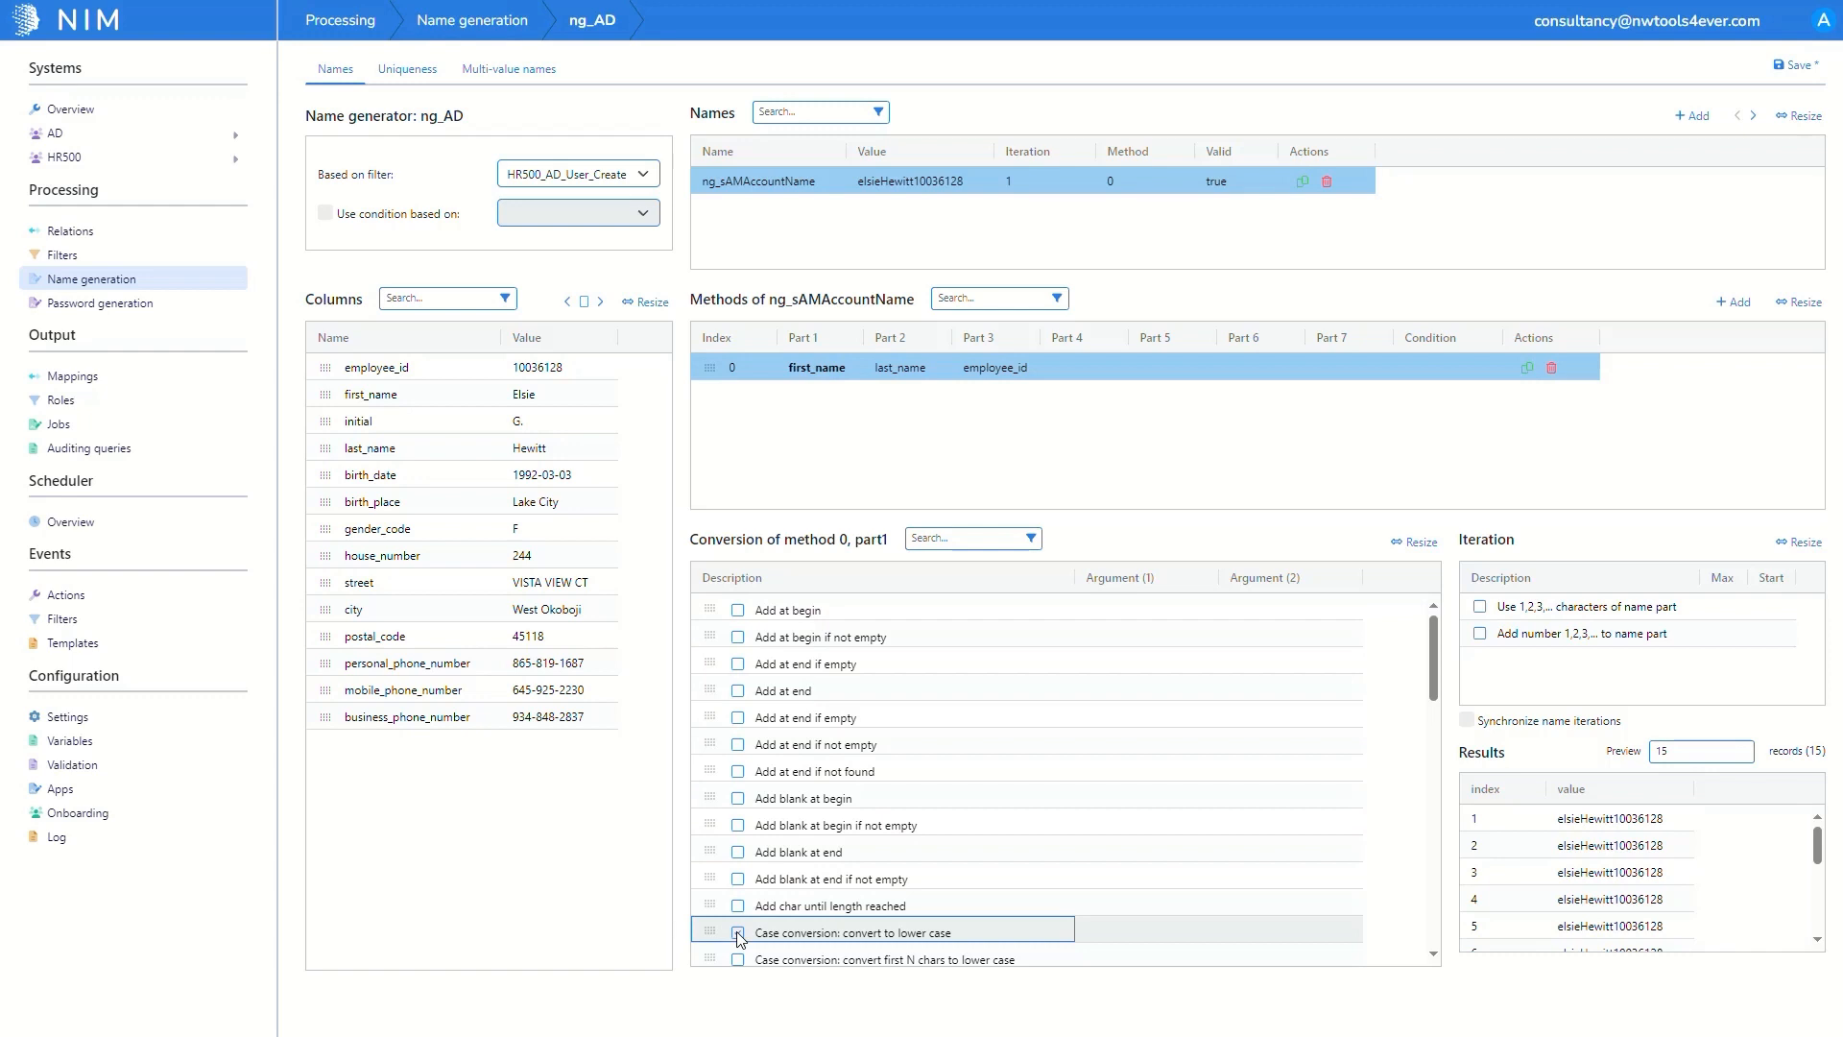
{"action": "scroll", "coordinate": [741, 938], "scroll_direction": "down", "scroll_amount": 10}
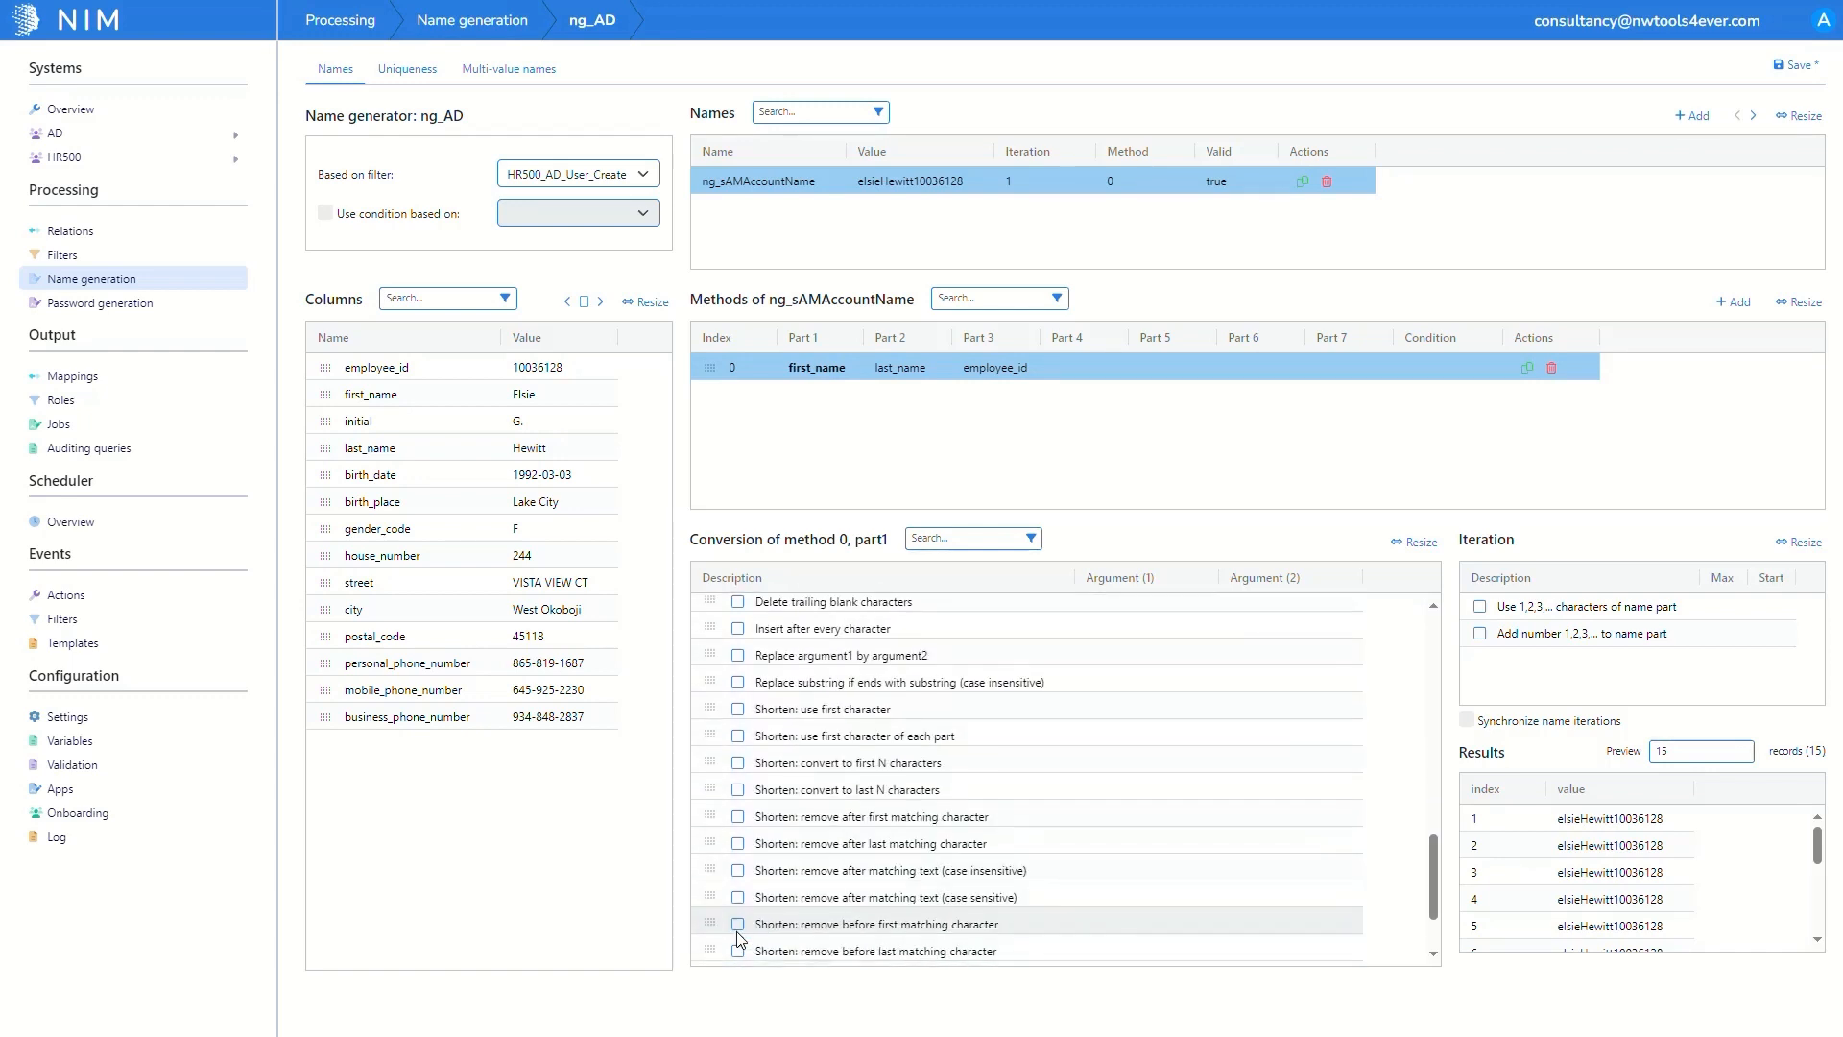
{"action": "left_click", "coordinate": [738, 710]}
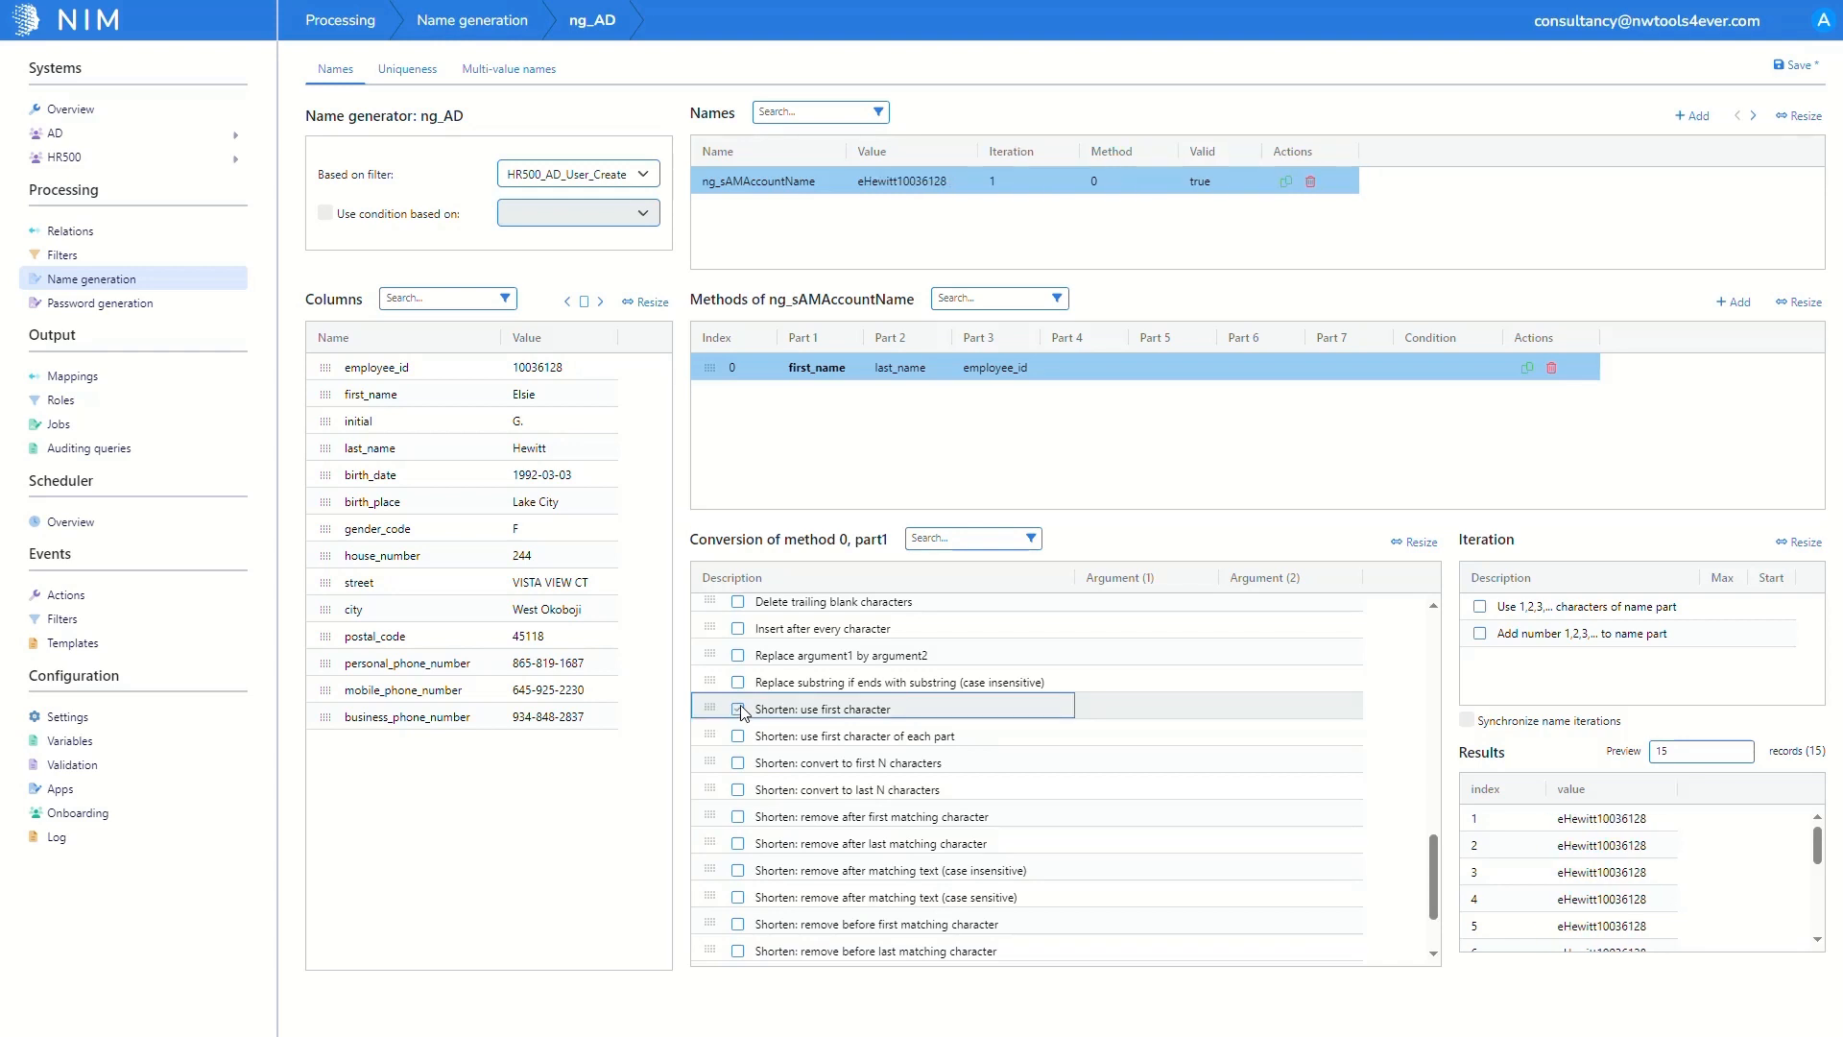
Step: Convert the last_name part of ng_sAMAccountName to lower case and add "." at its beginning
{"action": "left_click", "coordinate": [909, 374]}
{"action": "scroll", "coordinate": [815, 720], "scroll_direction": "up", "scroll_amount": 5}
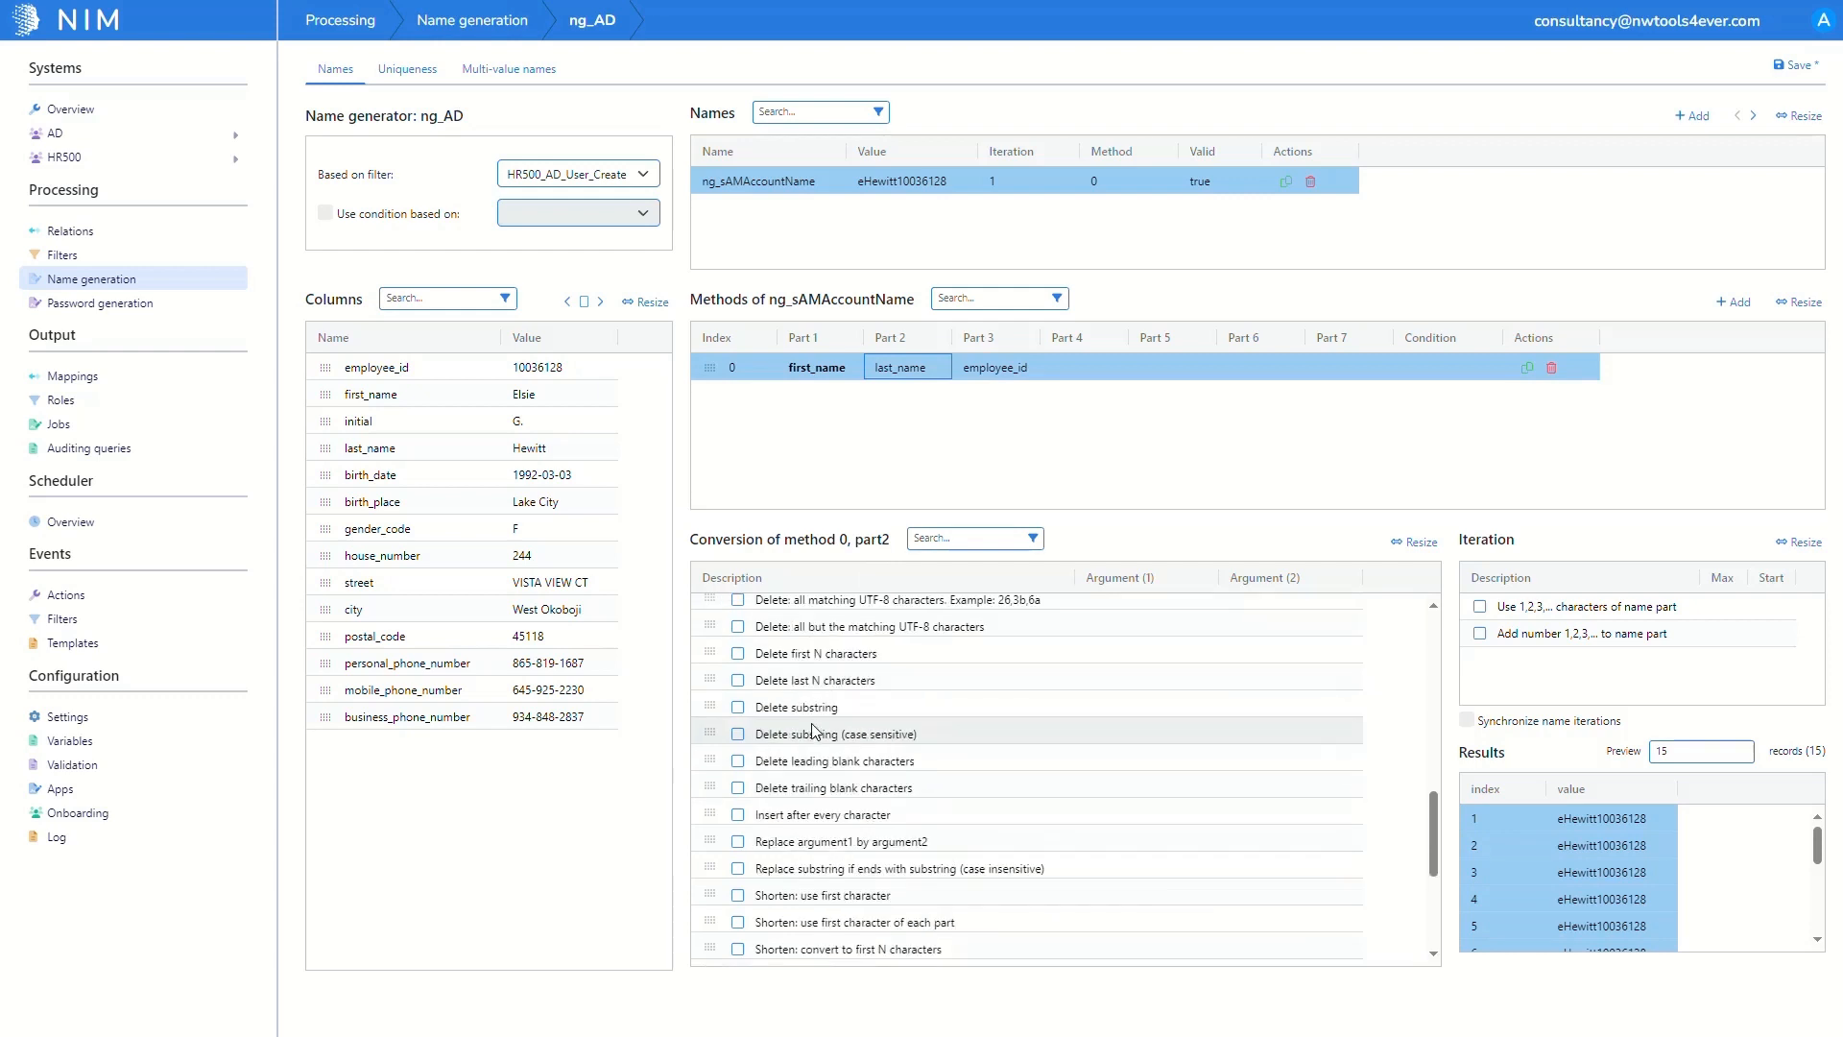
{"action": "scroll", "coordinate": [815, 731], "scroll_direction": "up", "scroll_amount": 2}
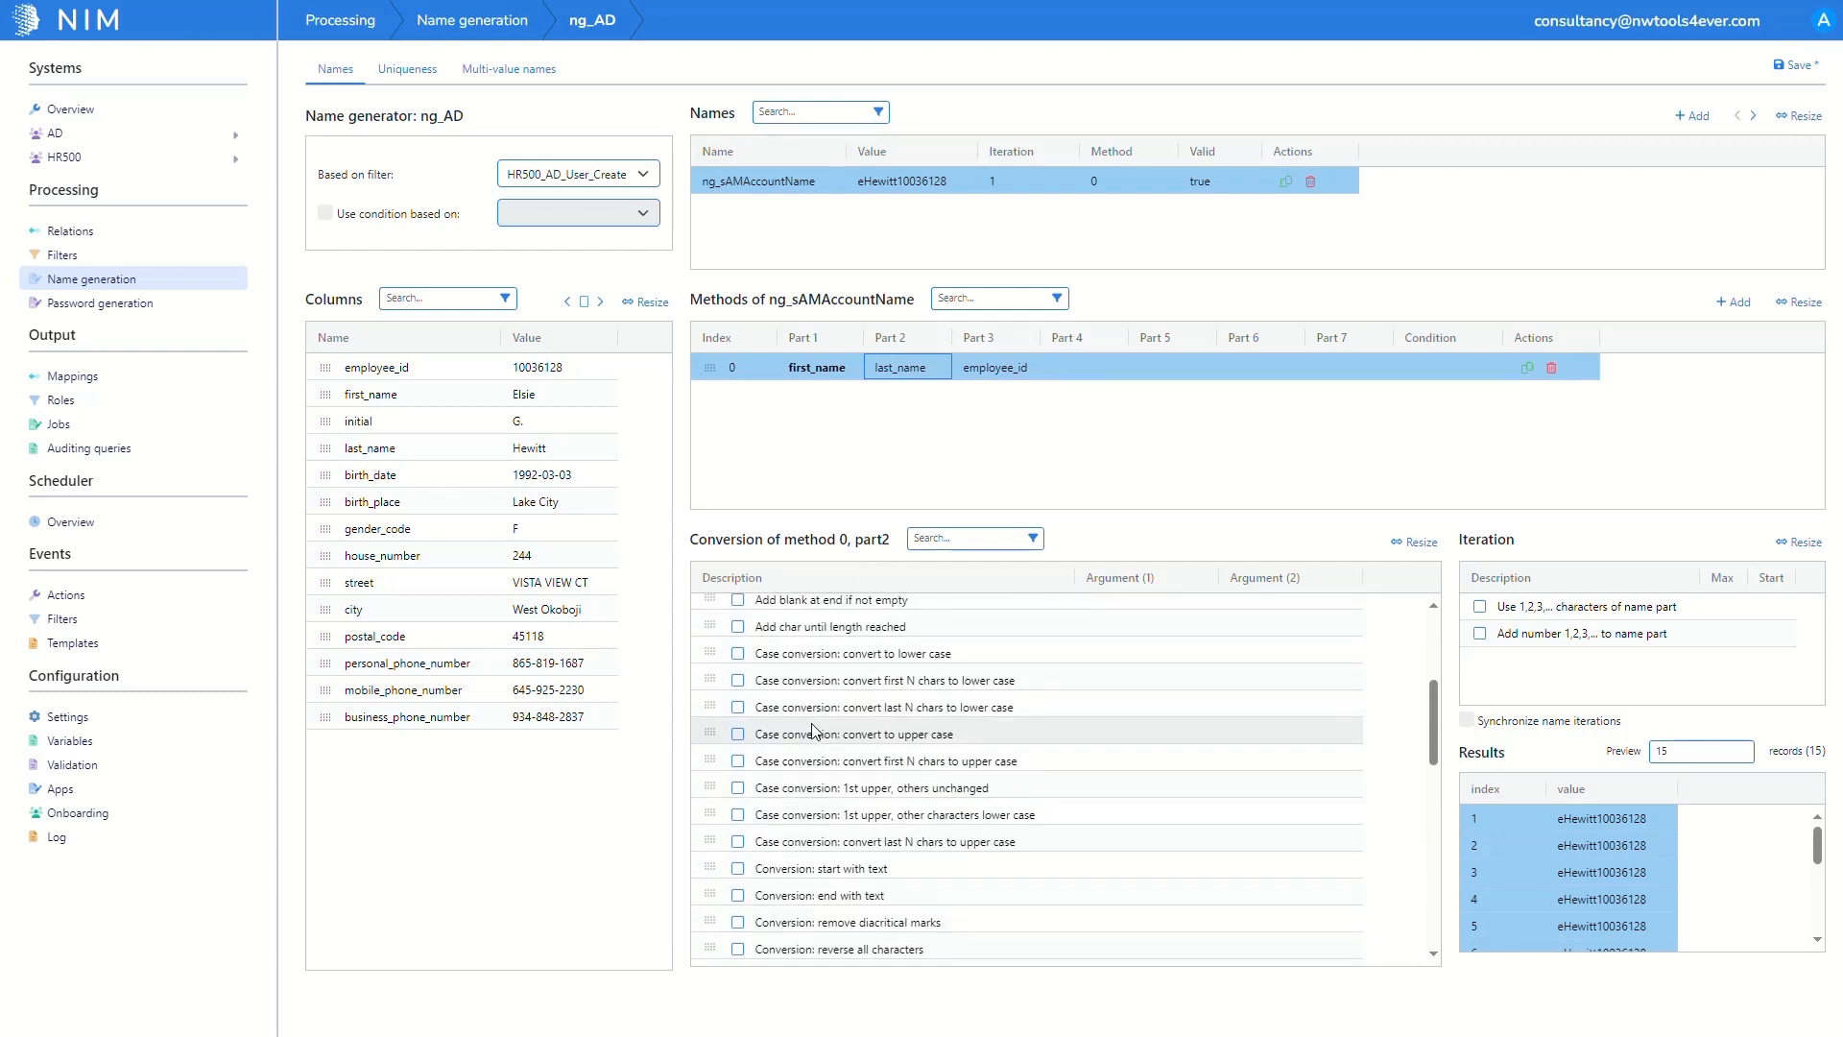
{"action": "left_click", "coordinate": [737, 654]}
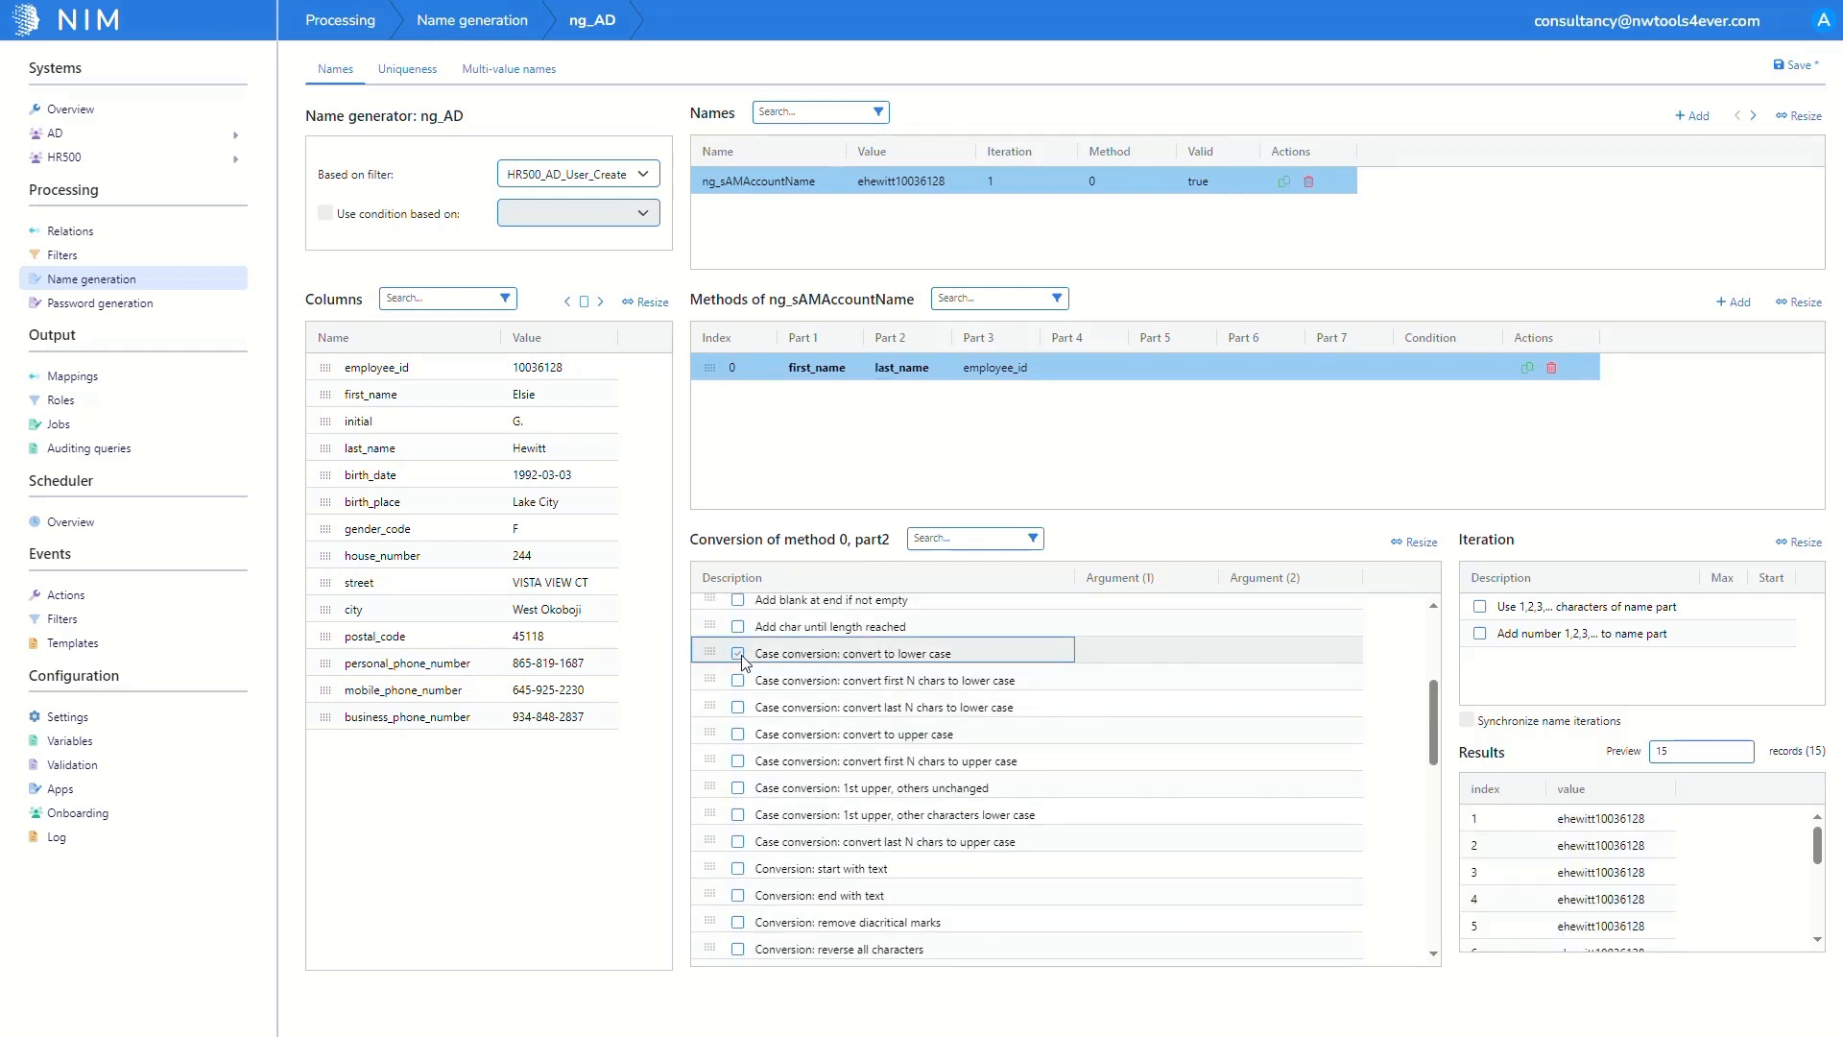
{"action": "scroll", "coordinate": [740, 653], "scroll_direction": "up", "scroll_amount": 5}
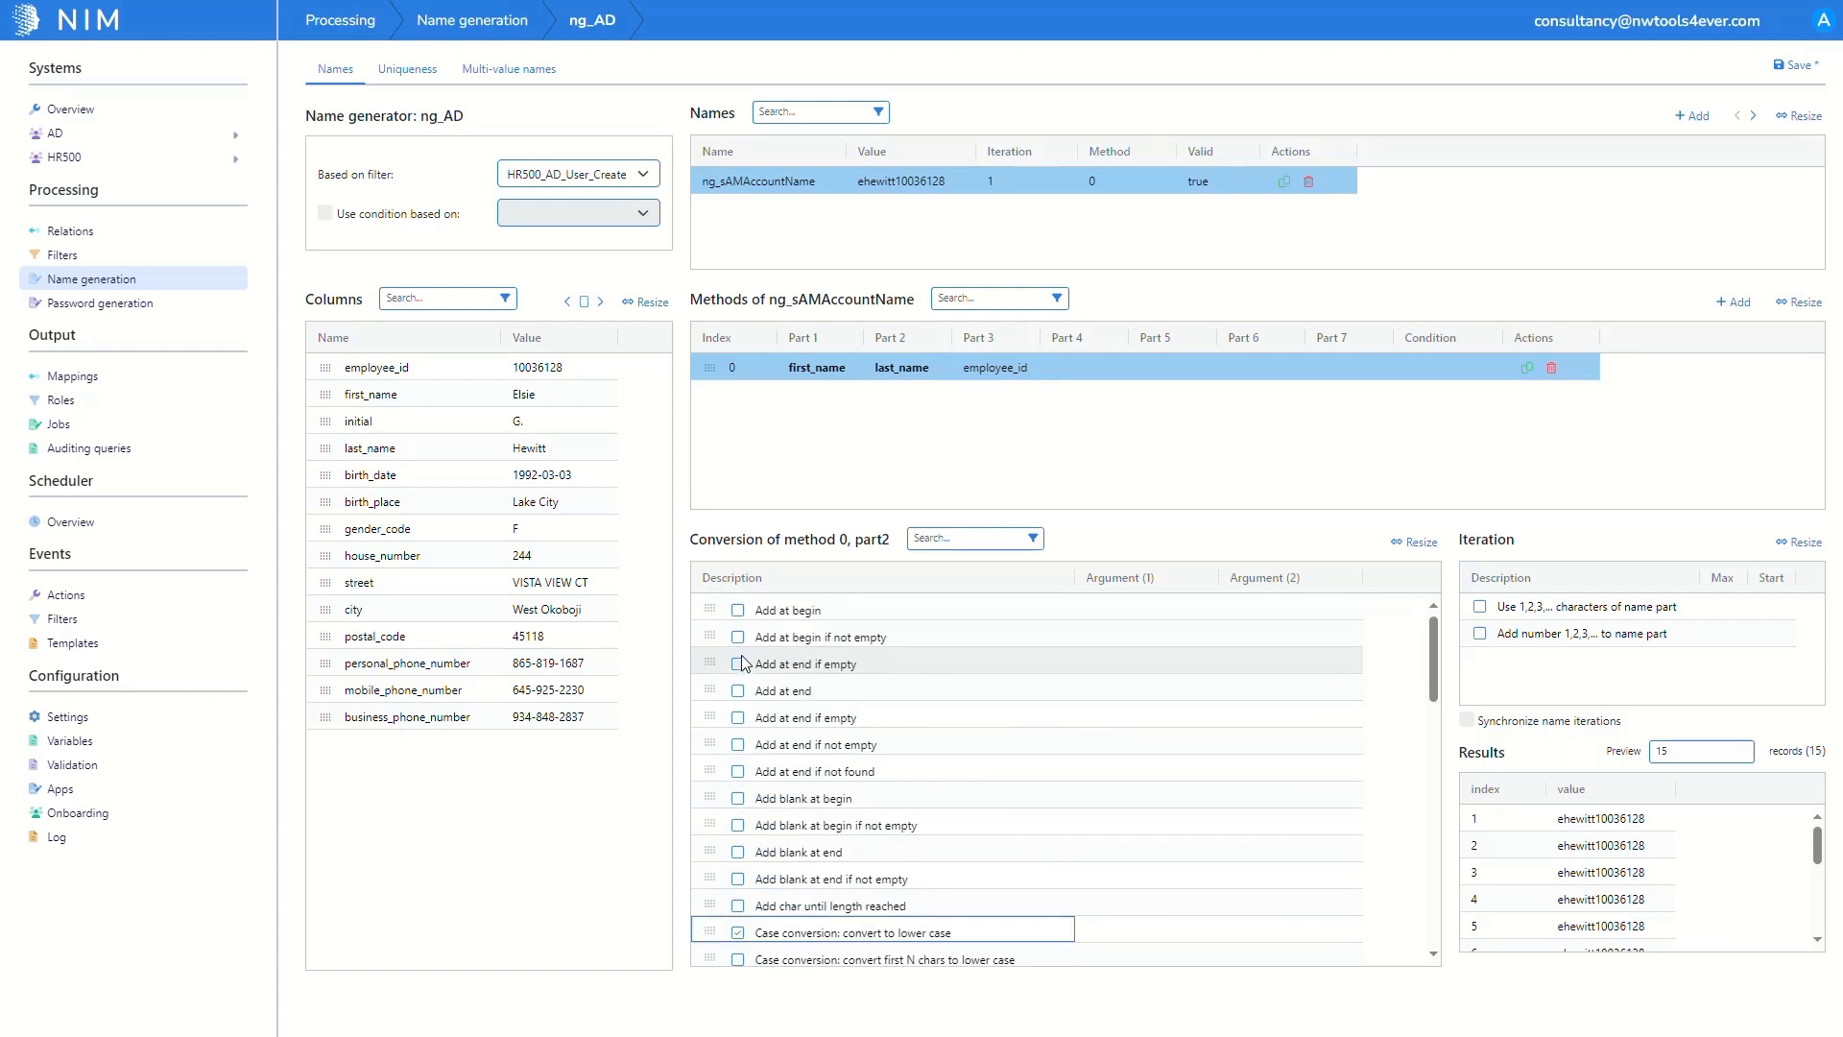
{"action": "left_click", "coordinate": [737, 610]}
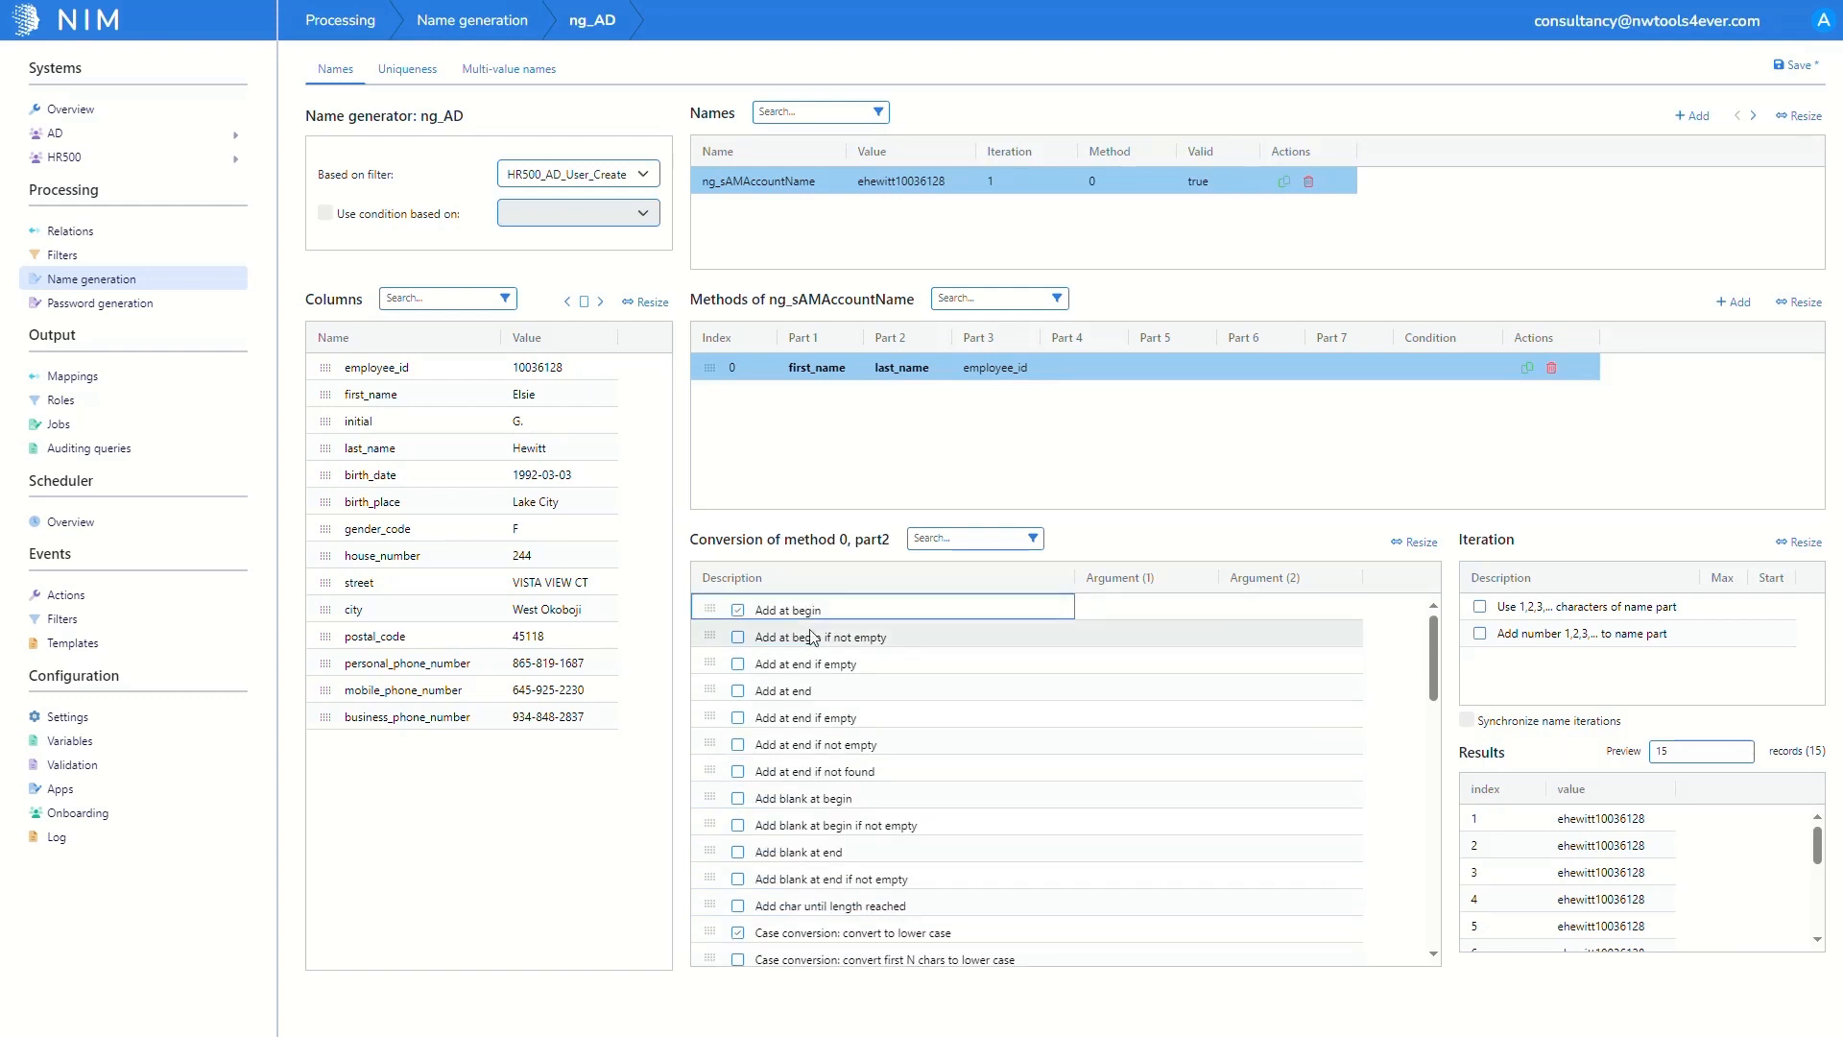
{"action": "left_click", "coordinate": [1131, 609]}
{"action": "left_click", "coordinate": [1129, 605]}
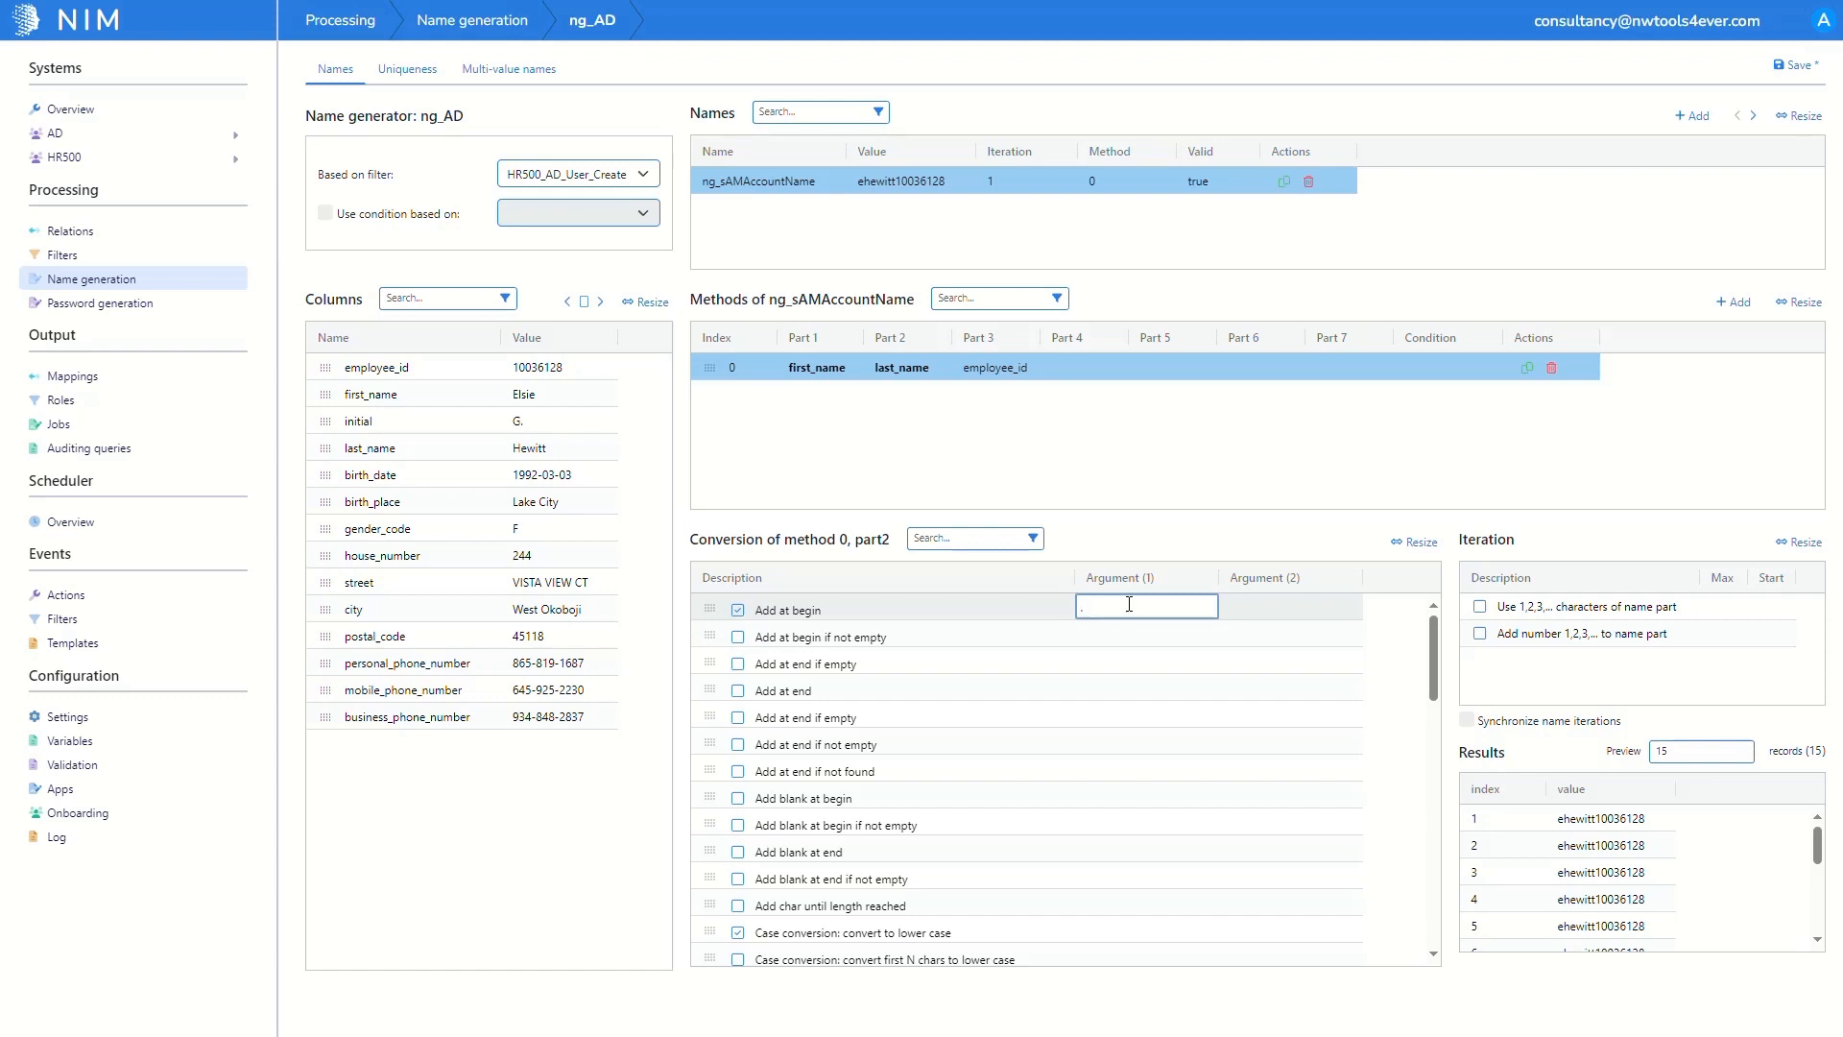
Step: Duplicate ng_sAMAccountName and rename the copy as ng_userPrincipalName
{"action": "left_click", "coordinate": [1286, 183]}
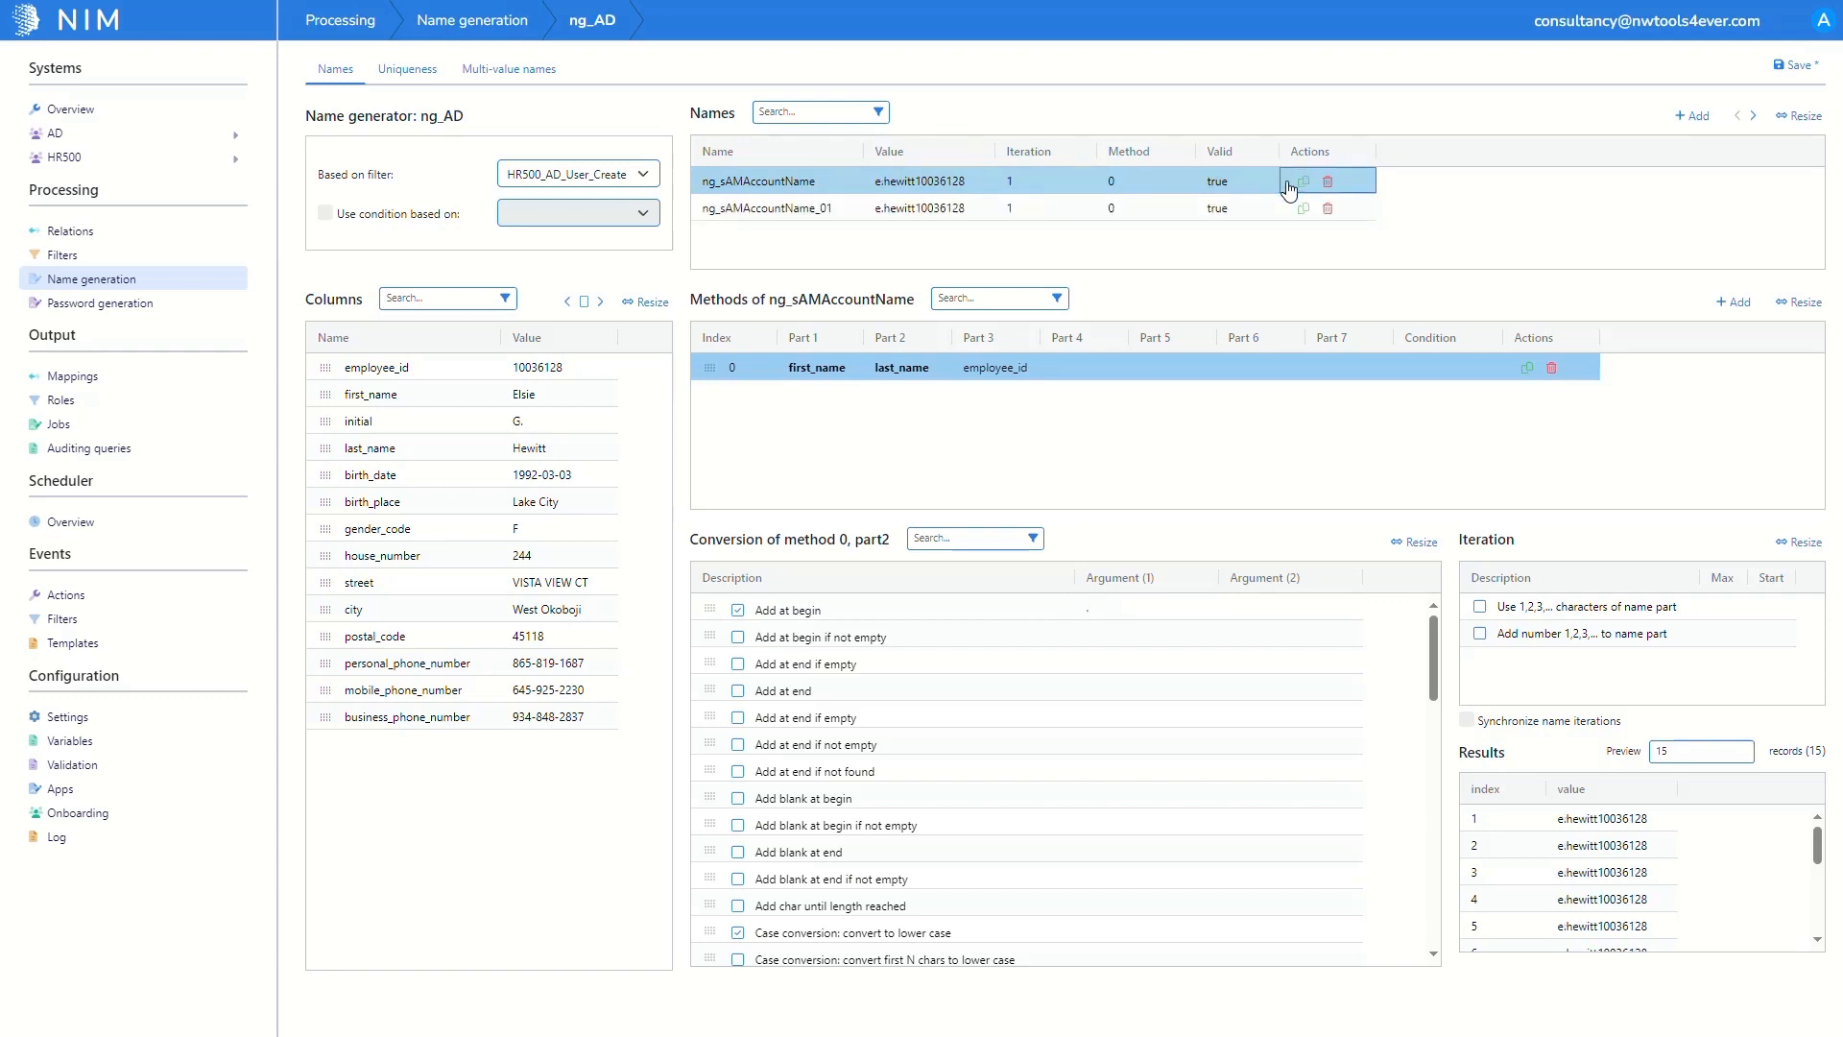
{"action": "double_click", "coordinate": [792, 205]}
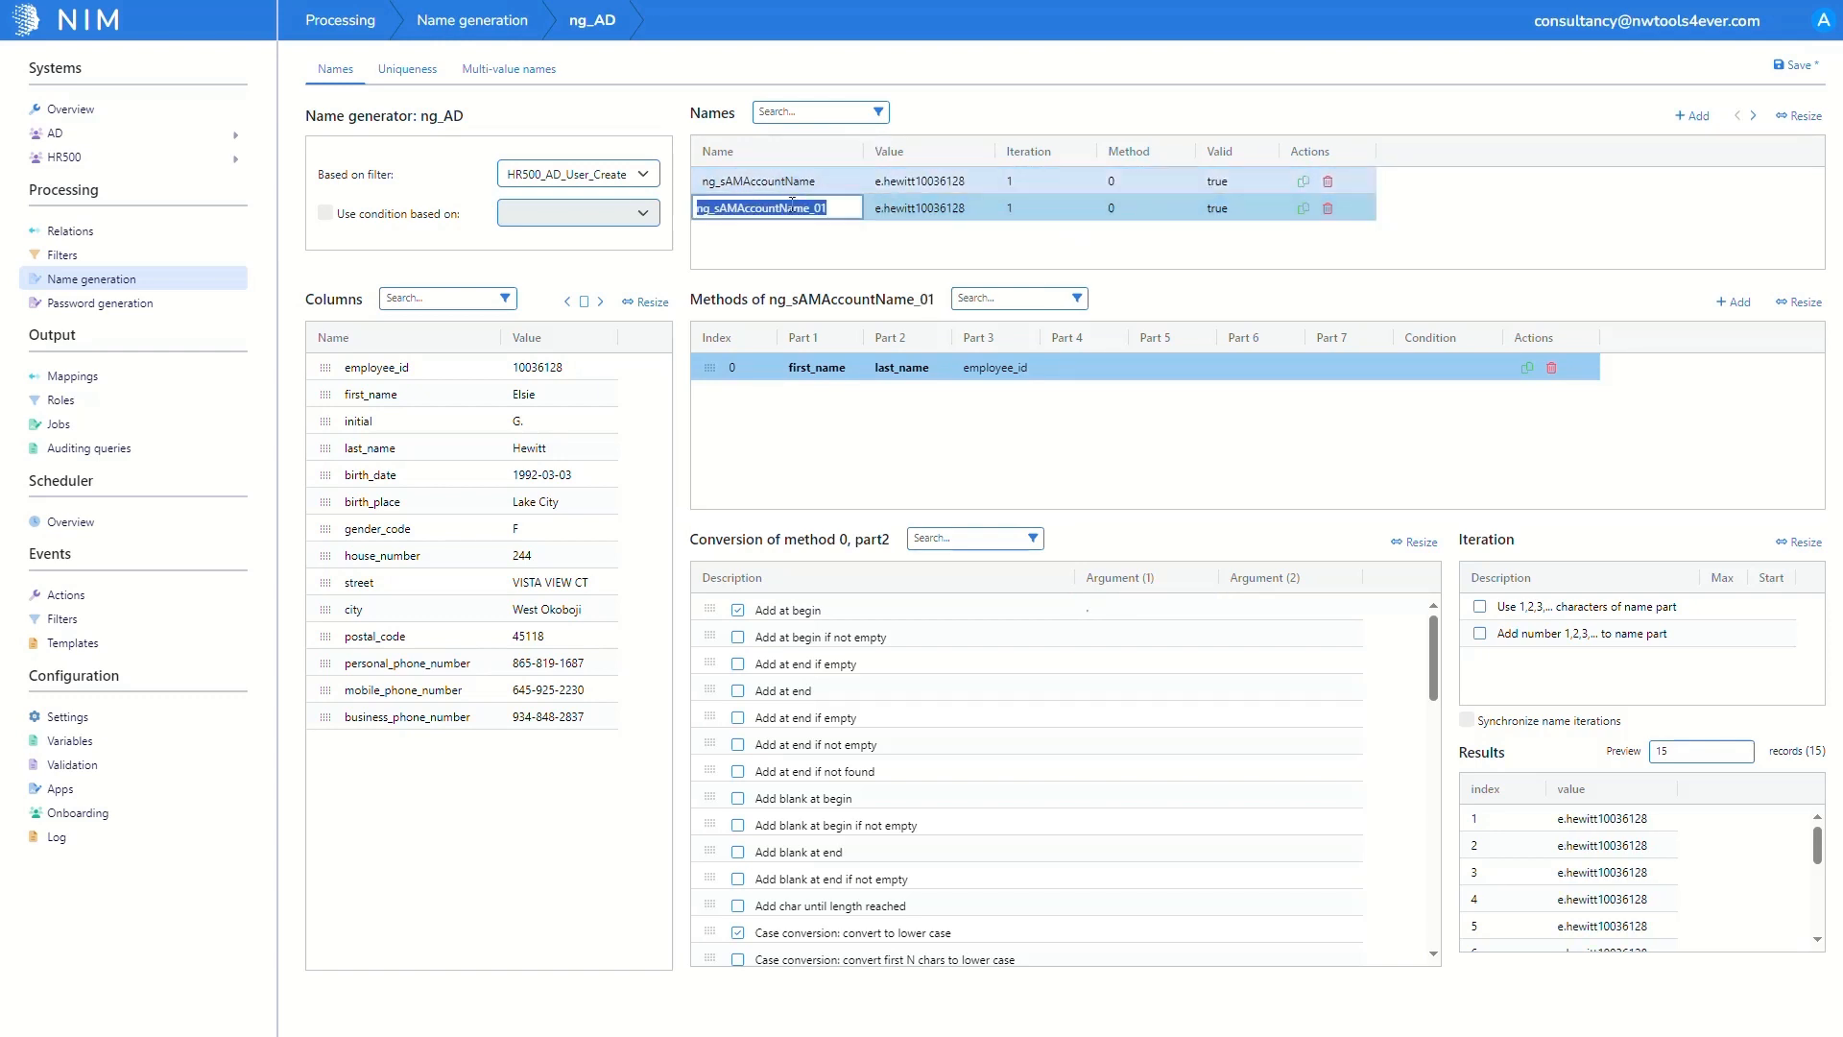
{"action": "type", "text": "ng_userPrincipalName"}
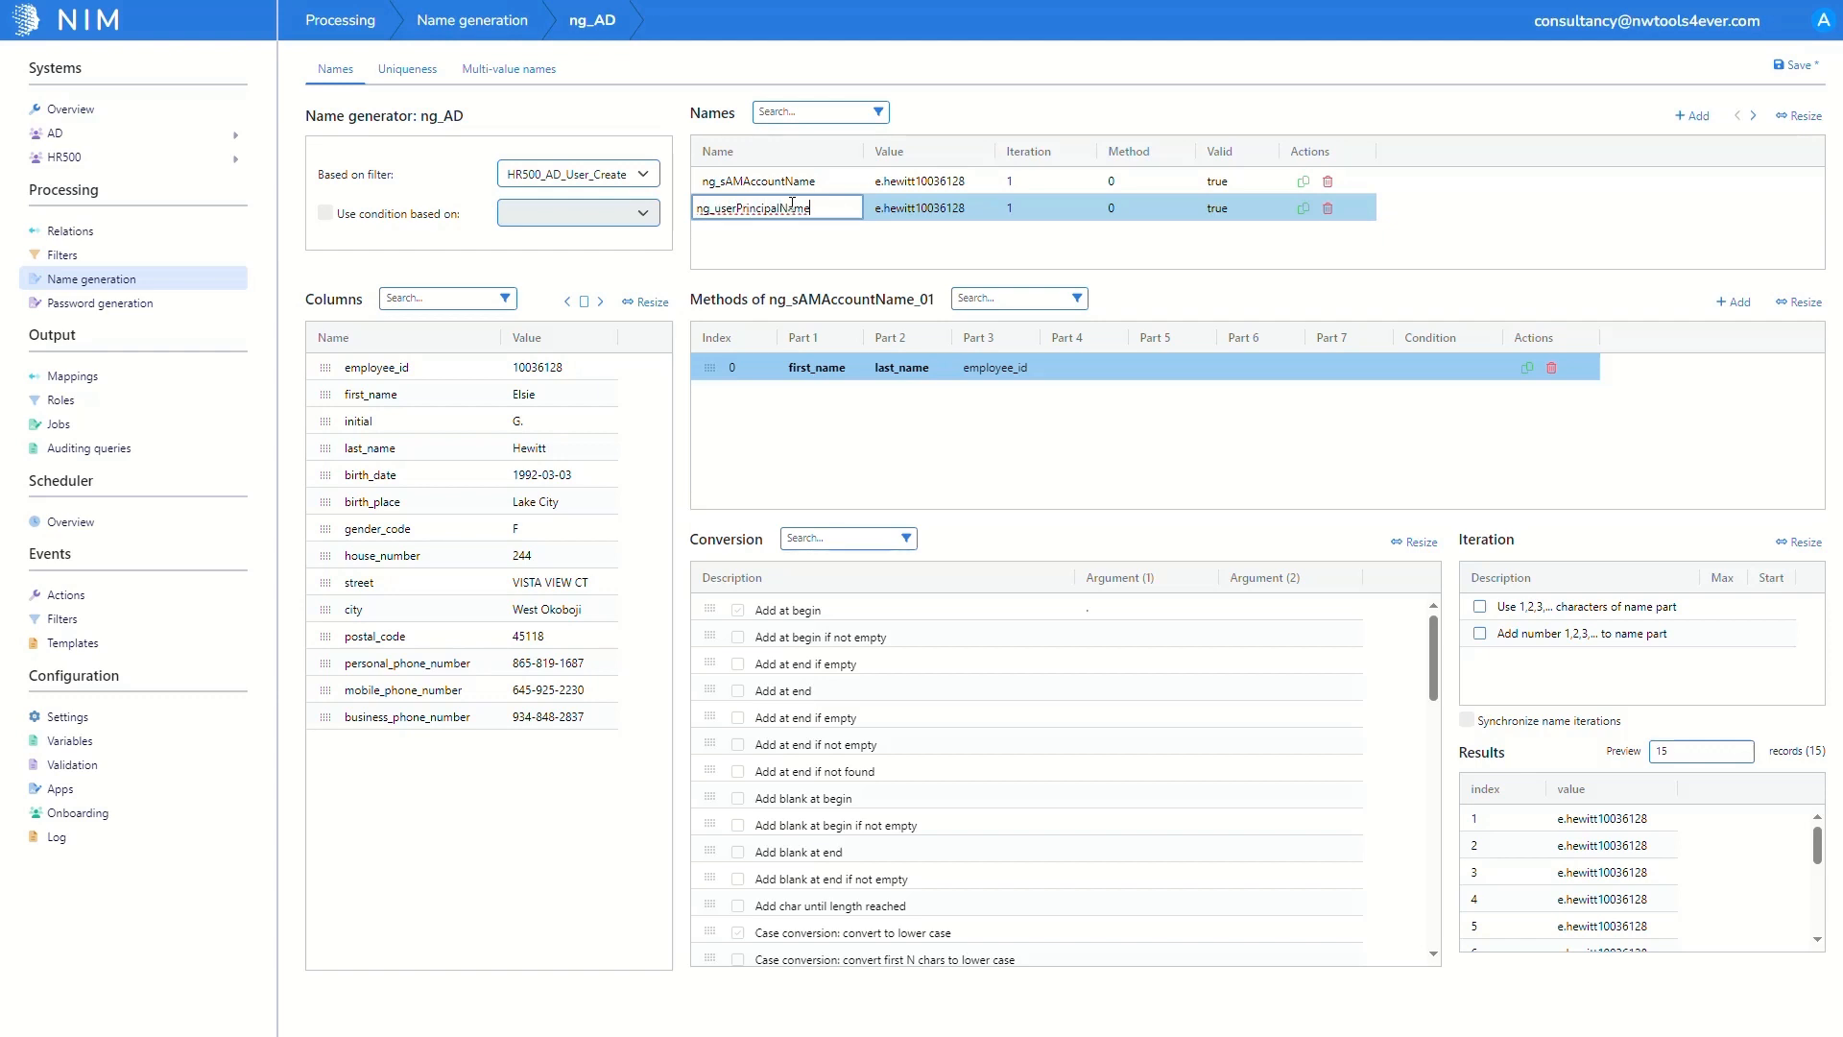
{"action": "key", "text": "Return"}
{"action": "left_click", "coordinate": [986, 370]}
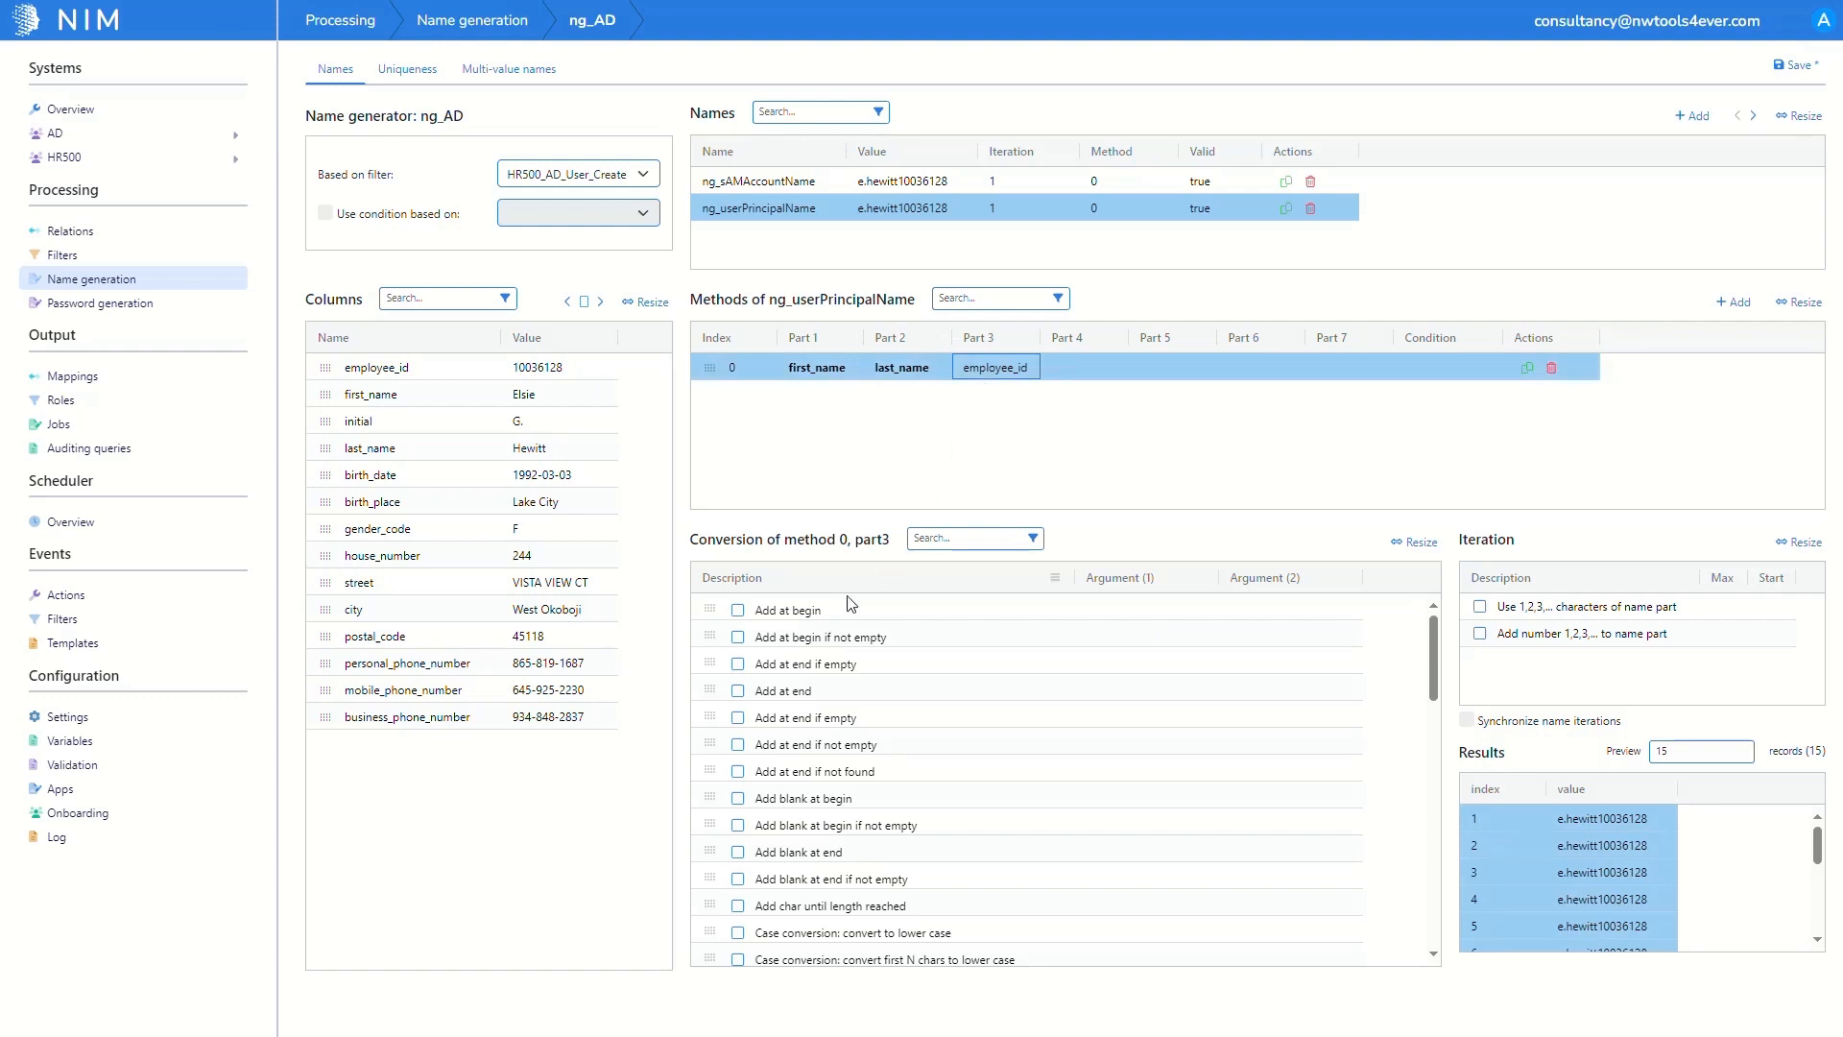
{"action": "left_click", "coordinate": [735, 692]}
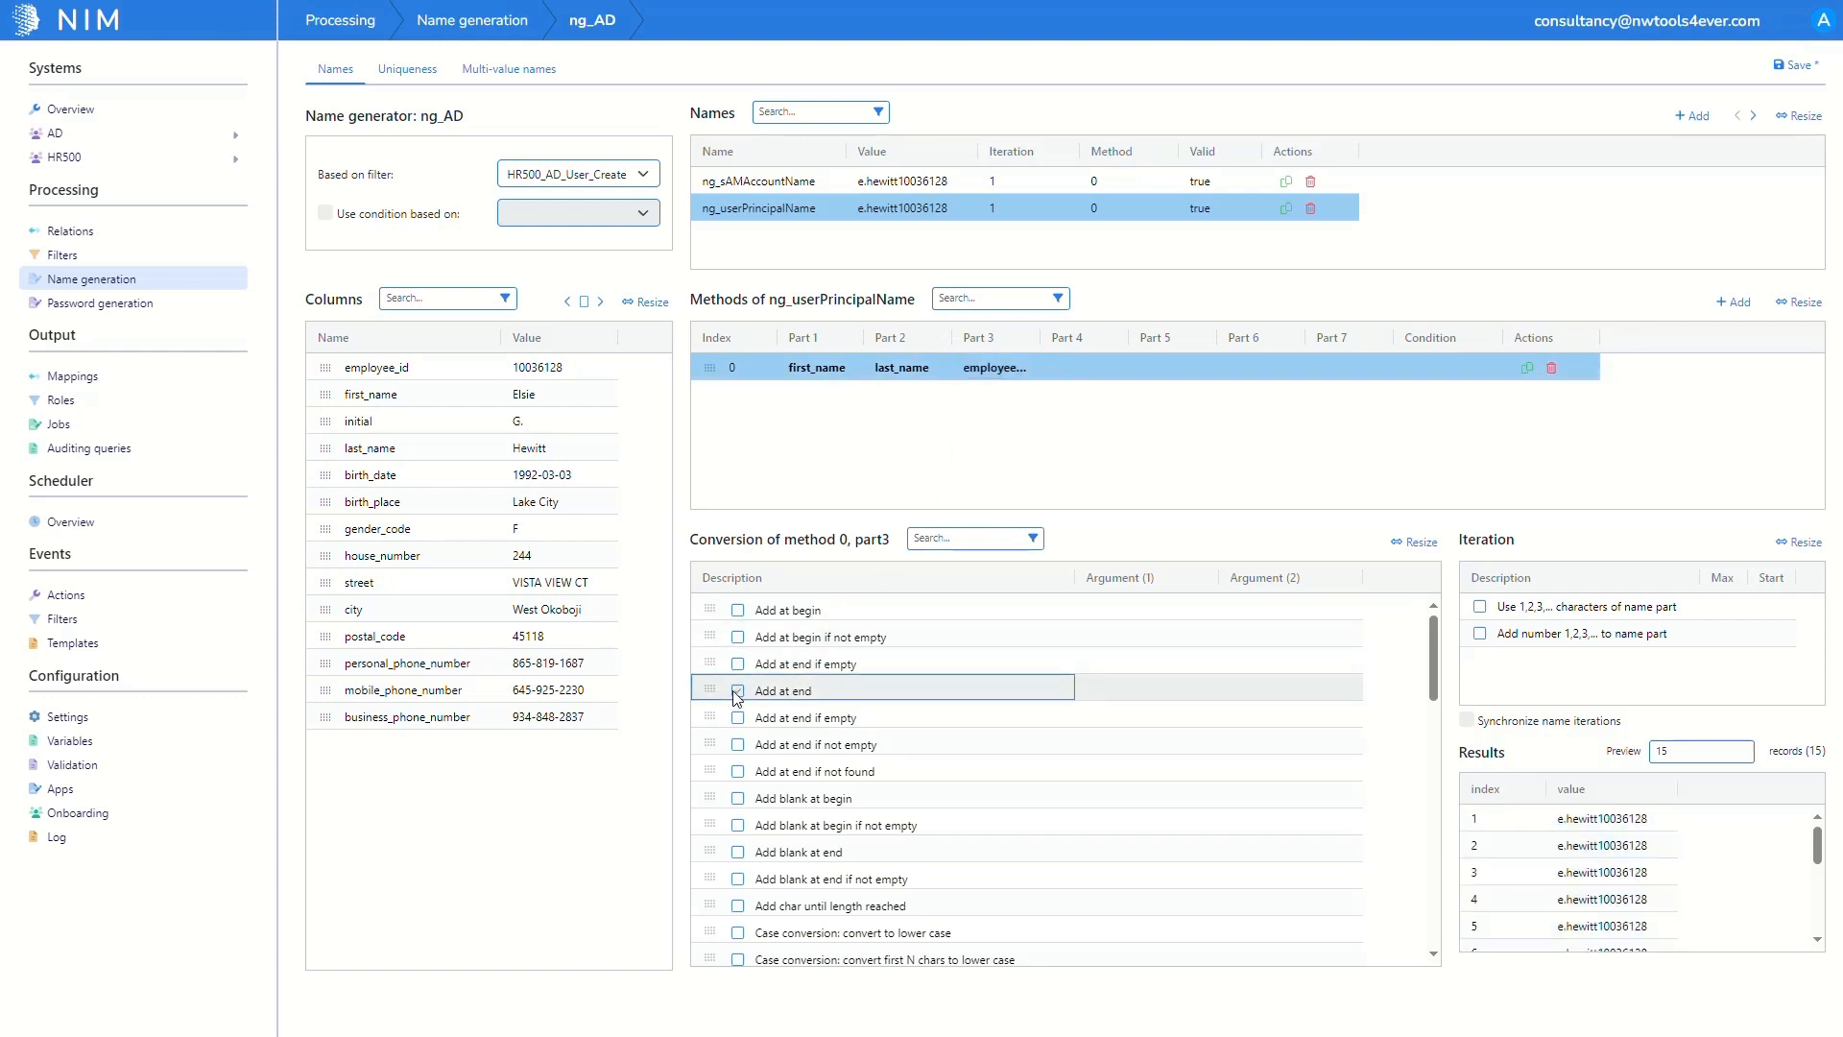
{"action": "left_click", "coordinate": [1115, 683]}
{"action": "type", "text": "@t4edemo.com"}
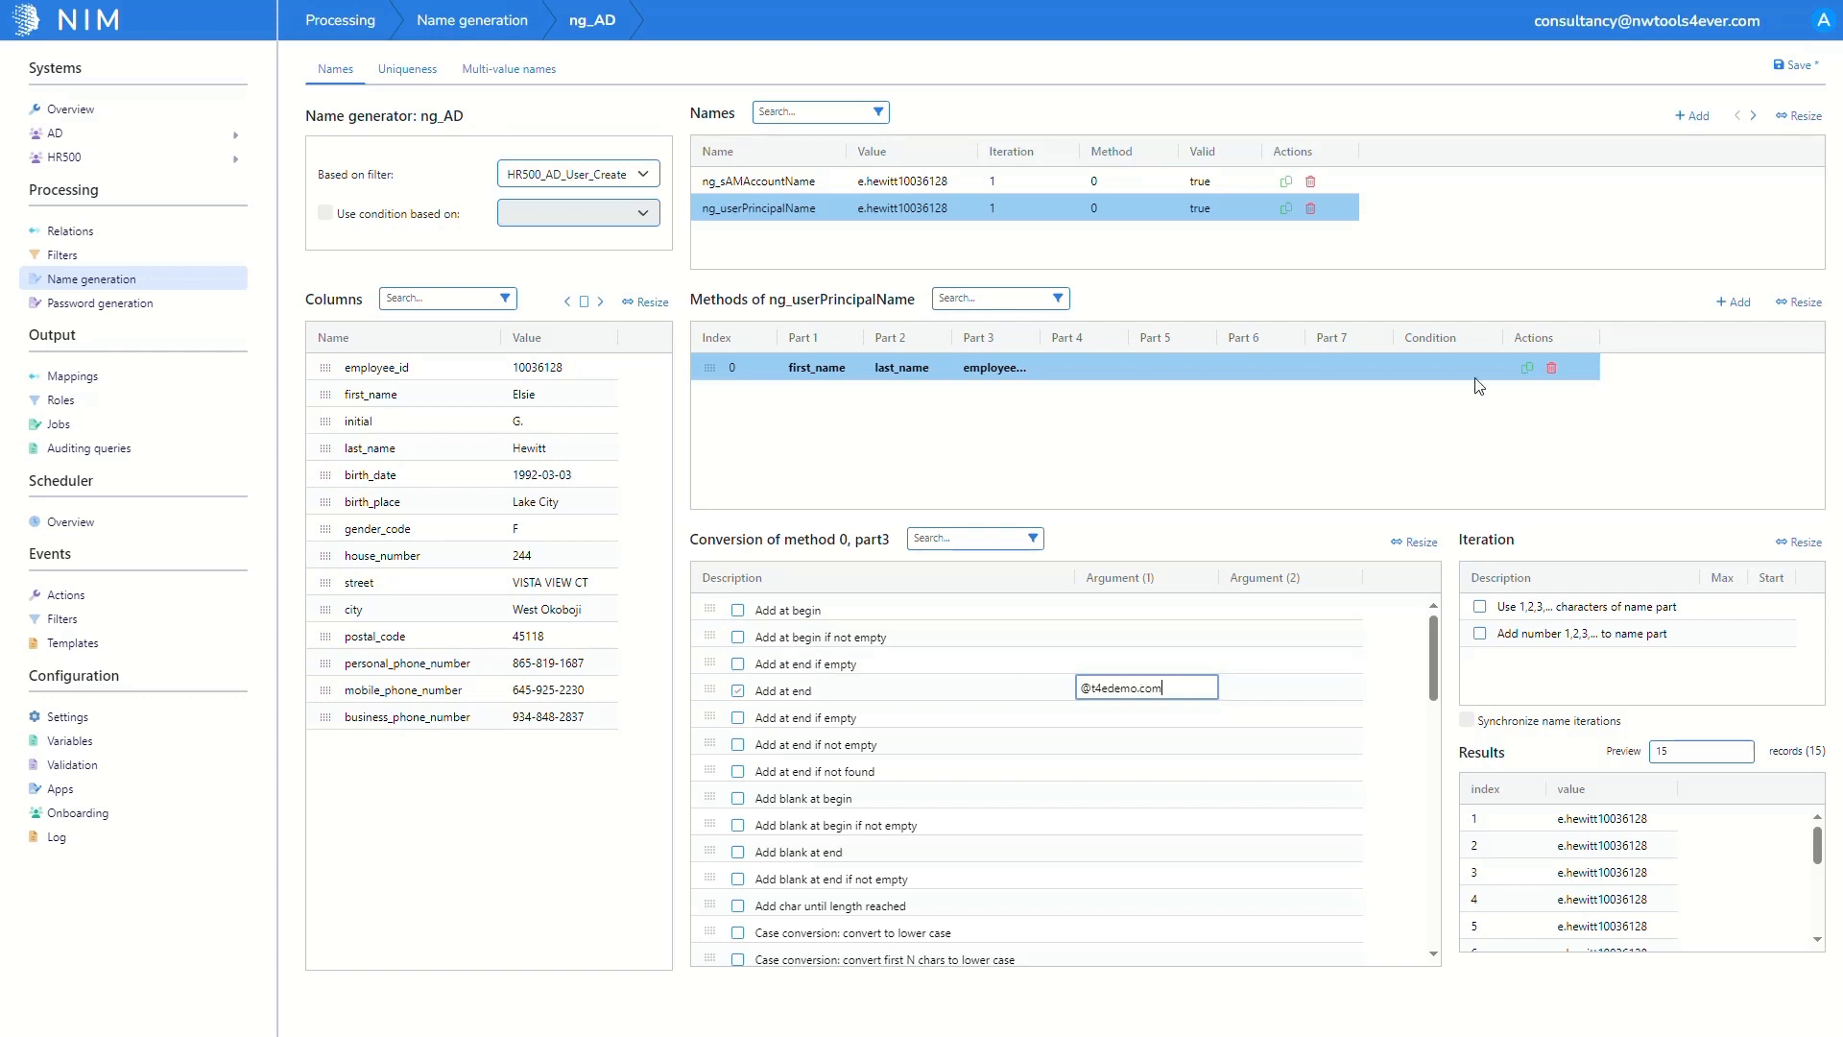
Step: Add the name ng_cn with a method made of the first_name, last_name and employee_id columns, in that order
{"action": "left_click", "coordinate": [1692, 116]}
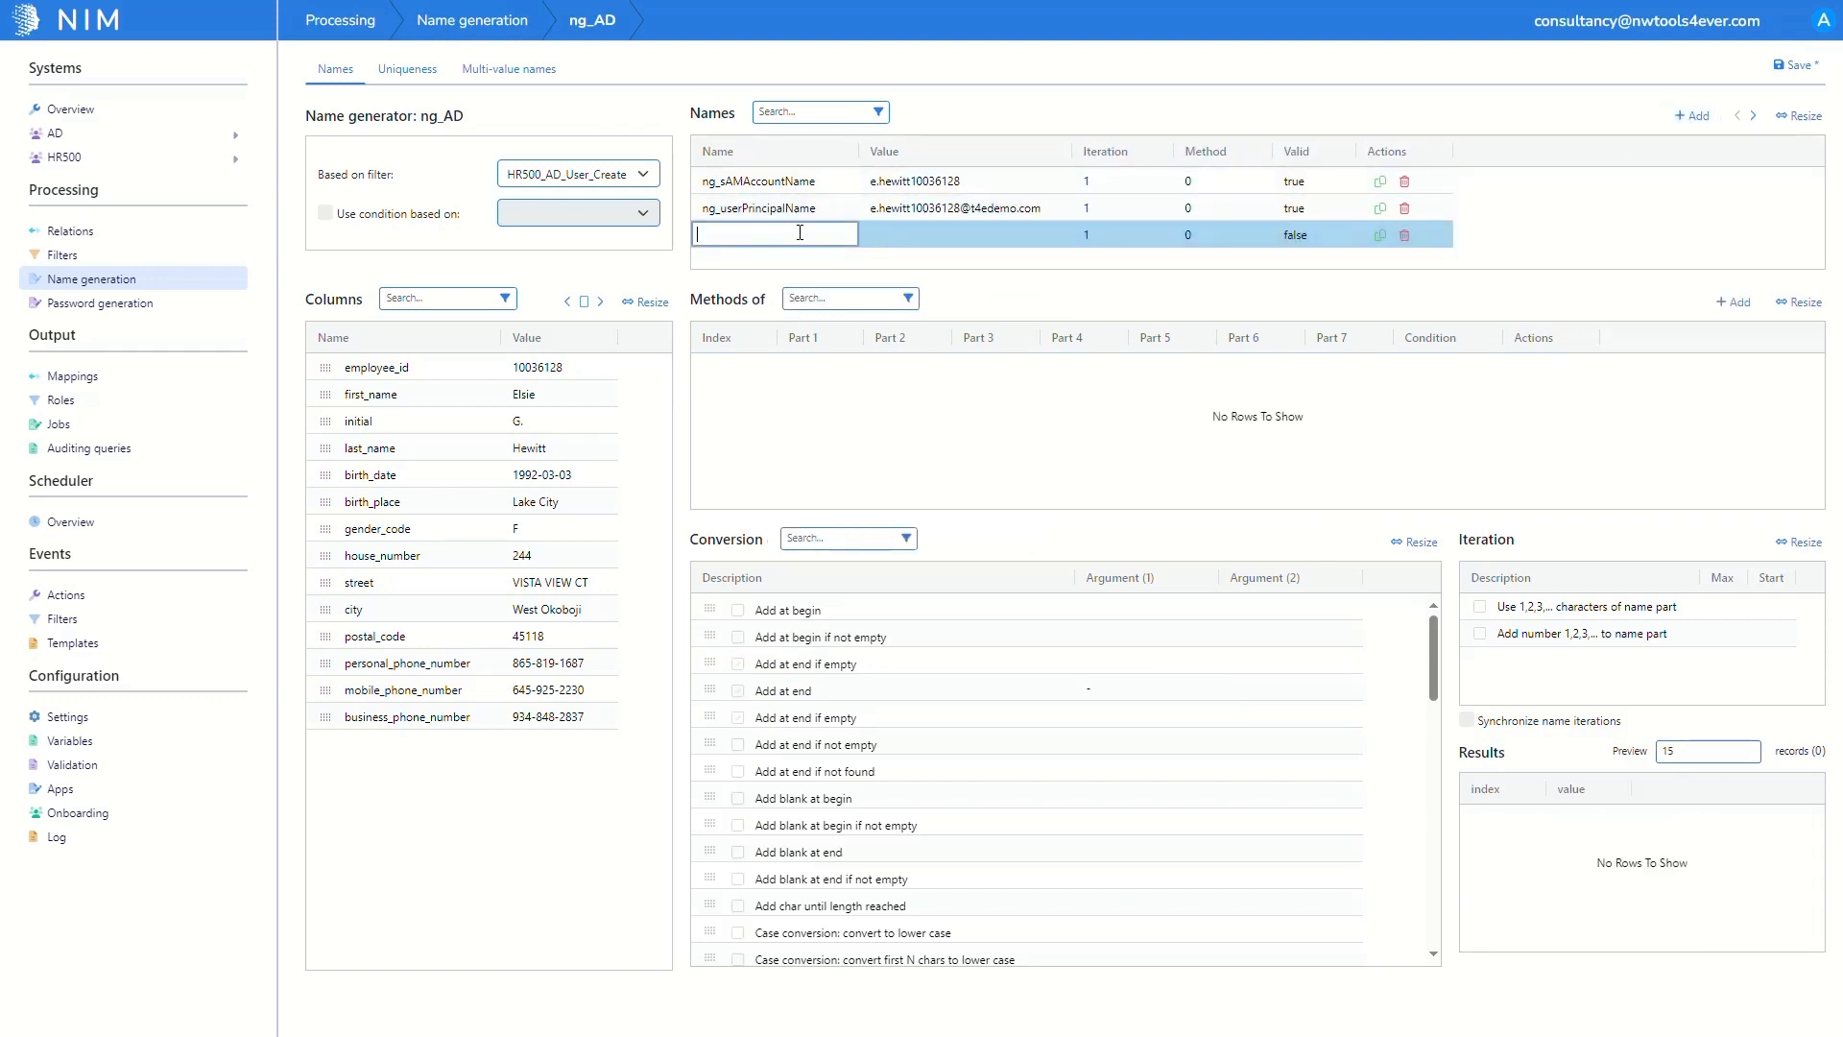
{"action": "type", "text": "ng_cn"}
{"action": "left_click", "coordinate": [1737, 306]}
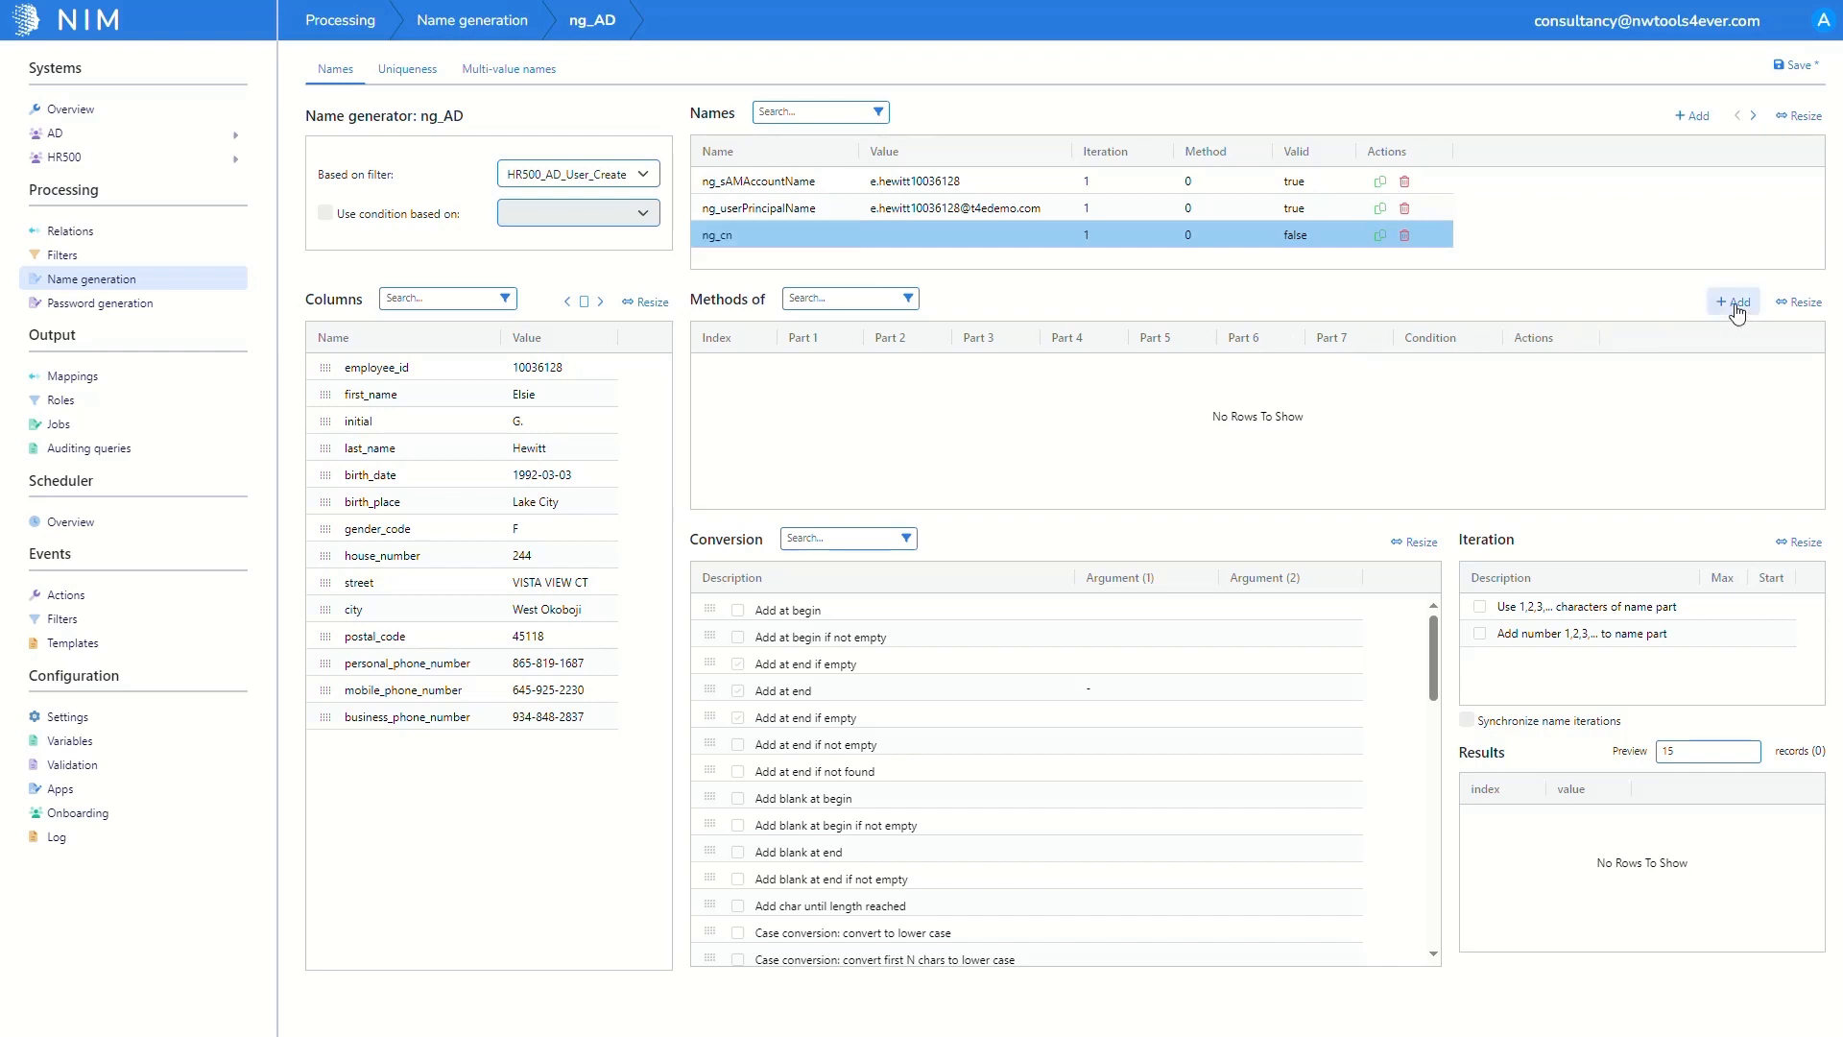
{"action": "left_click_drag", "start_coordinate": [325, 394], "coordinate": [741, 386]}
{"action": "left_click_drag", "start_coordinate": [327, 448], "coordinate": [902, 370]}
{"action": "left_click_drag", "start_coordinate": [326, 368], "coordinate": [963, 356]}
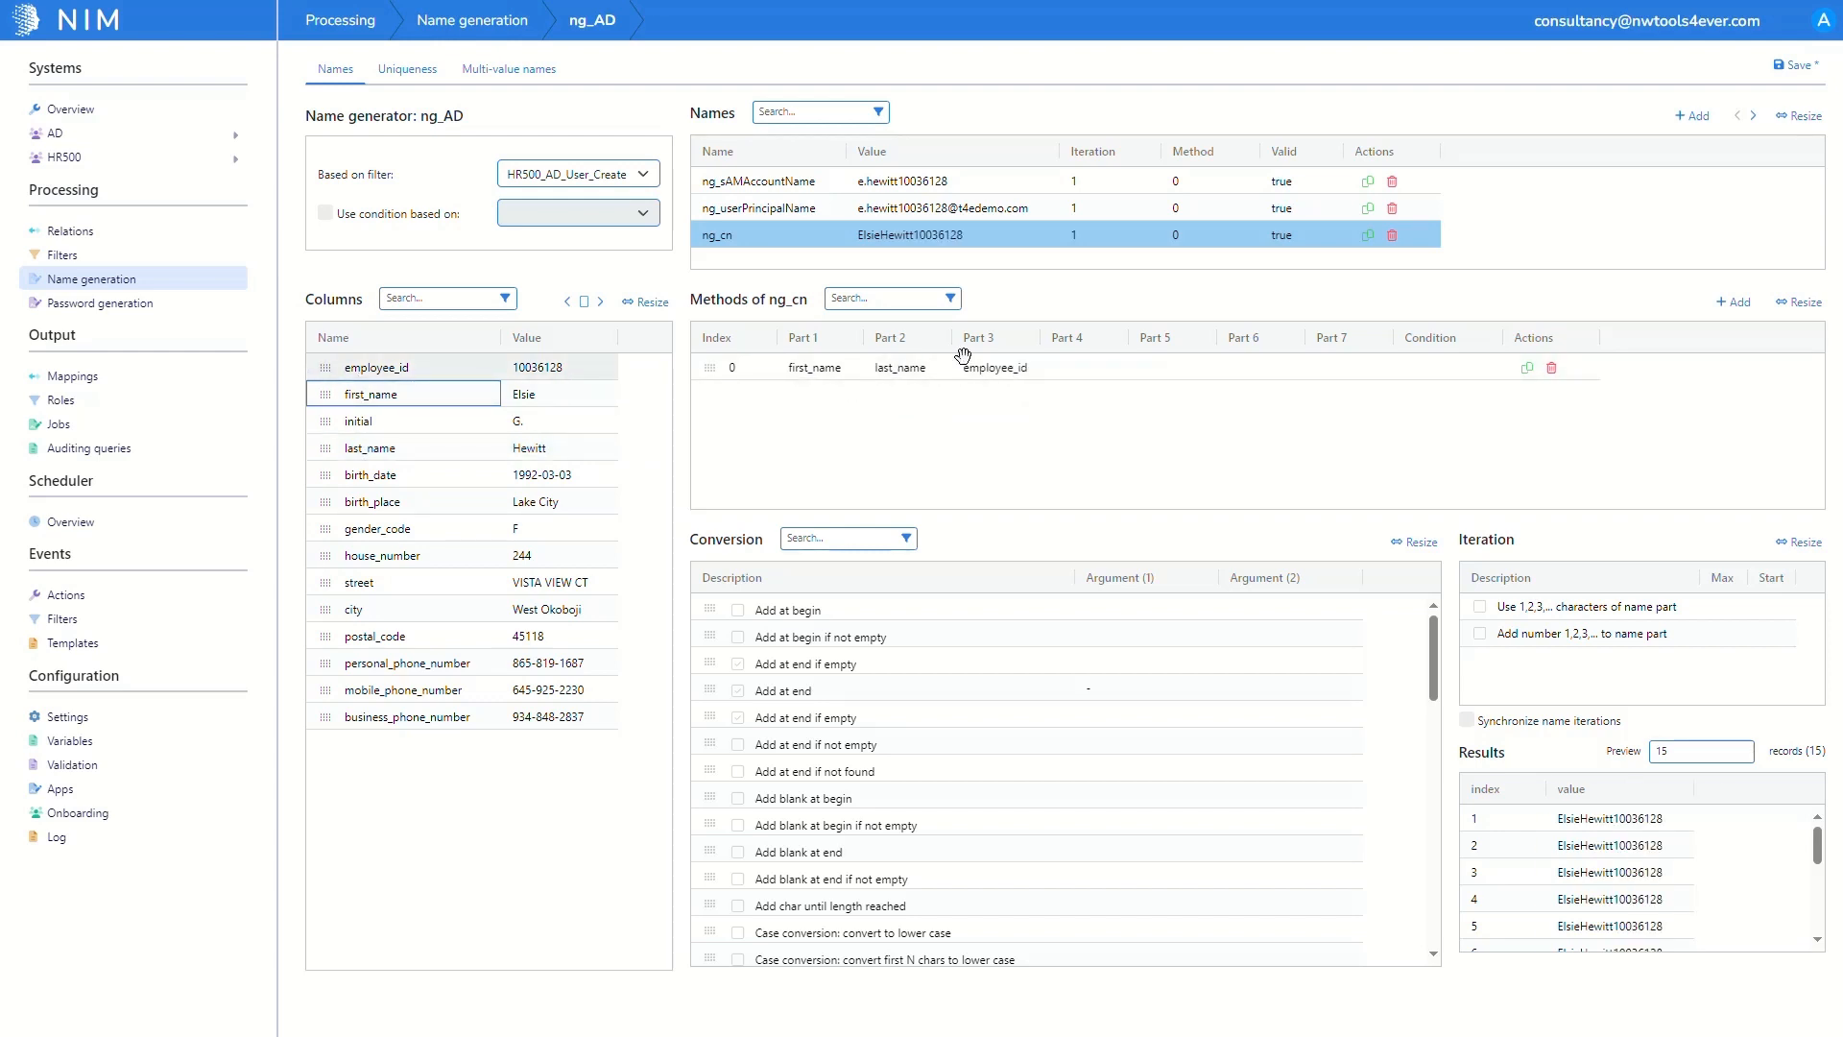
Step: Add a blank at the end of the first_name part of ng_cn
{"action": "left_click", "coordinate": [821, 372]}
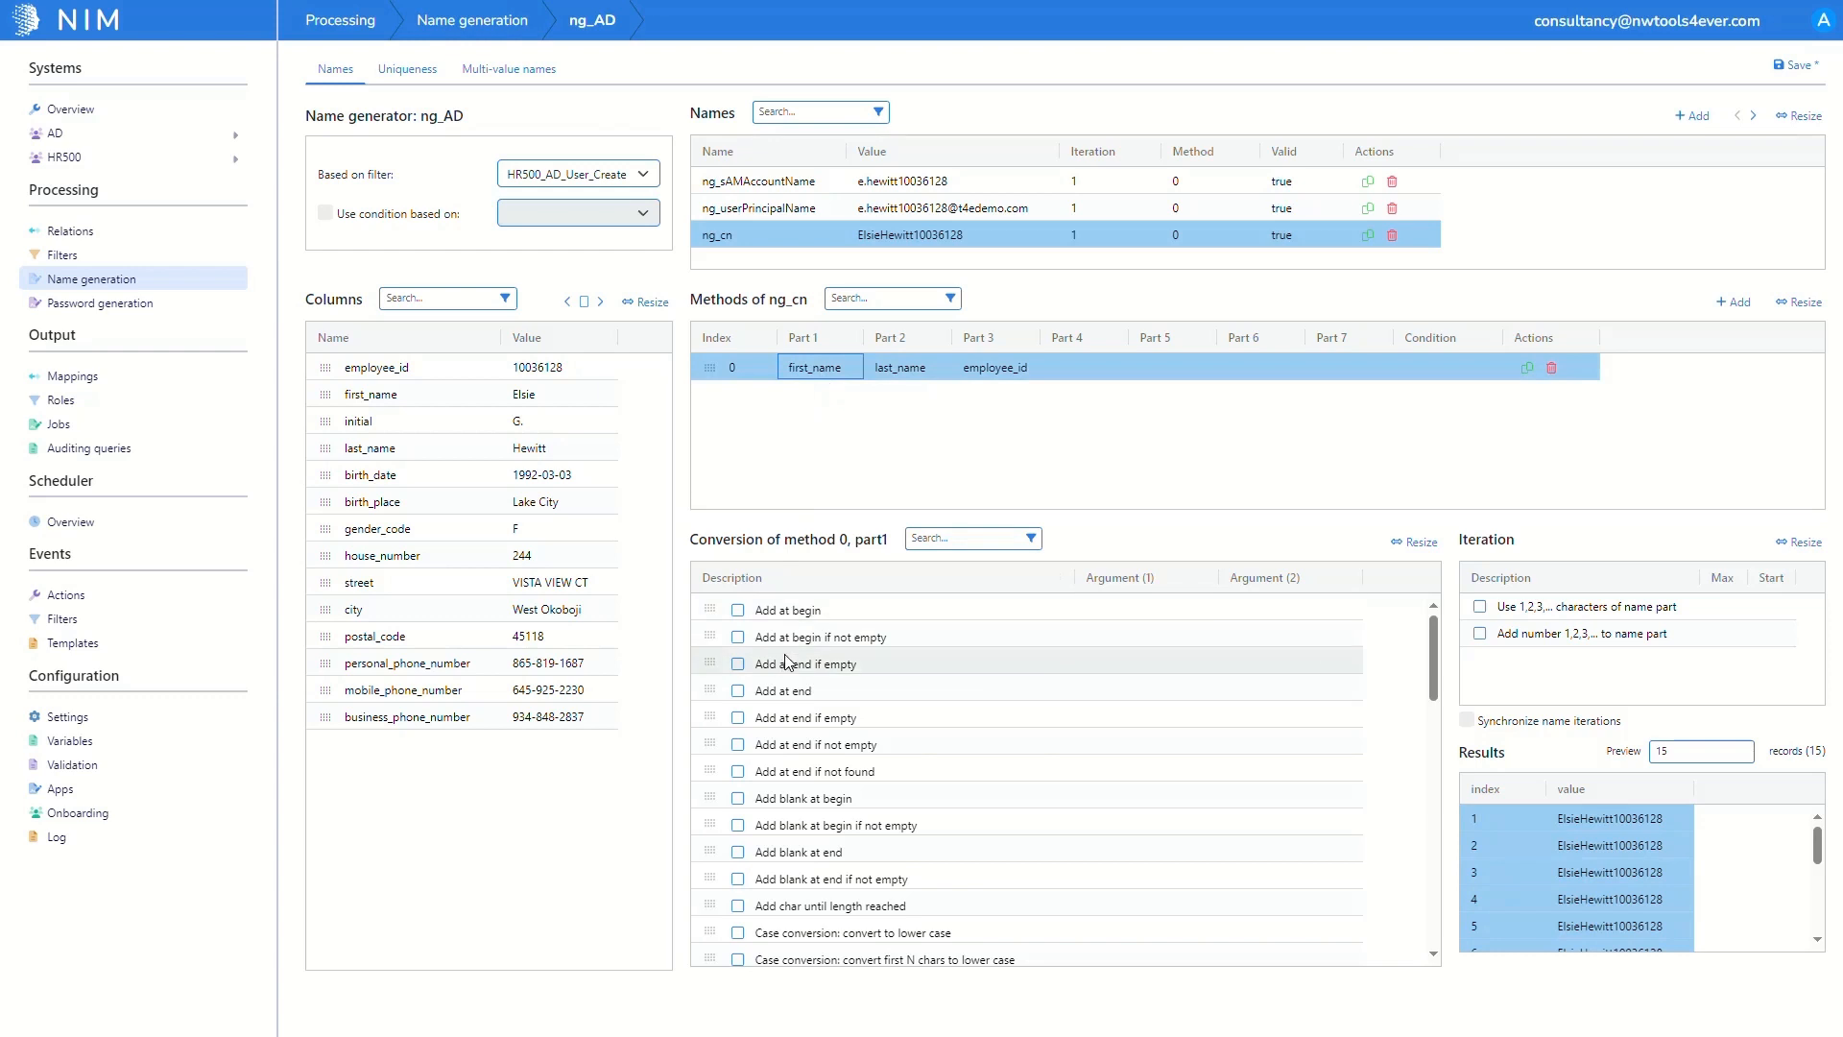
{"action": "scroll", "coordinate": [785, 662], "scroll_direction": "down", "scroll_amount": 3}
{"action": "left_click", "coordinate": [738, 684]}
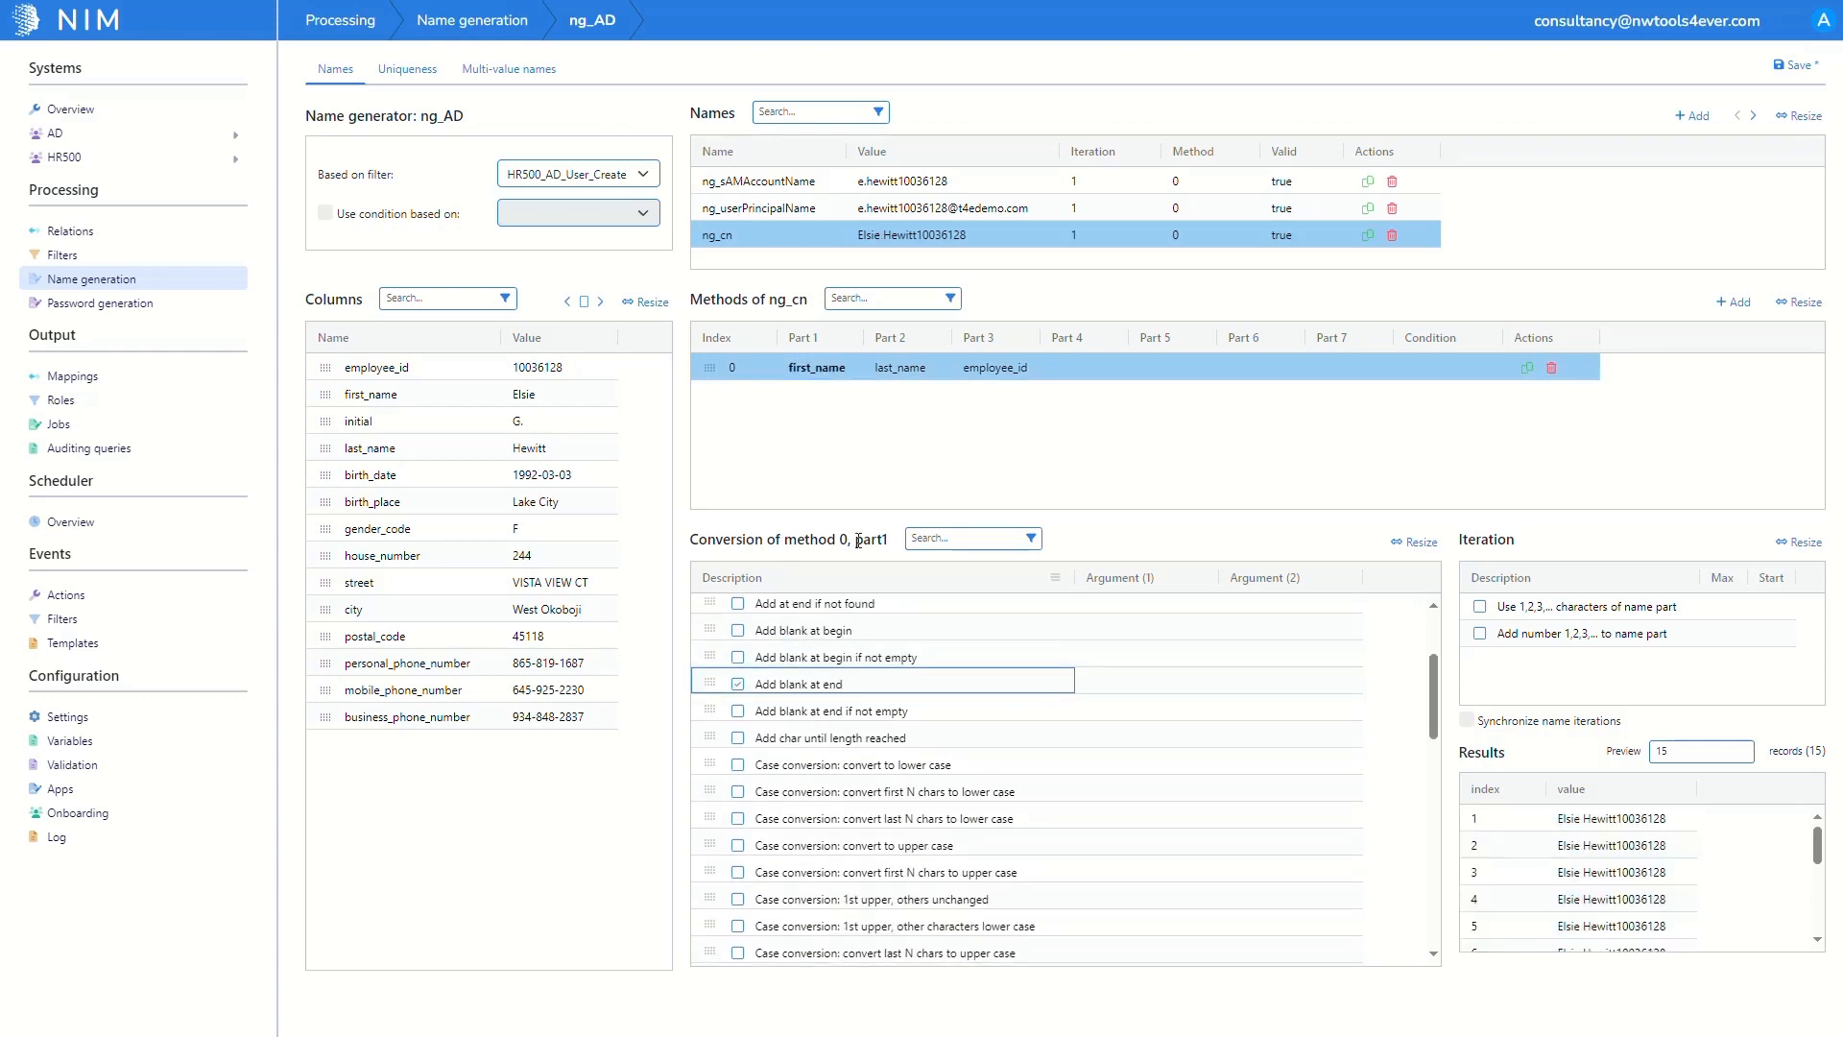
Step: Add "-" at the end of the last_name part of ng_cn and save the name generator
{"action": "left_click", "coordinate": [910, 374]}
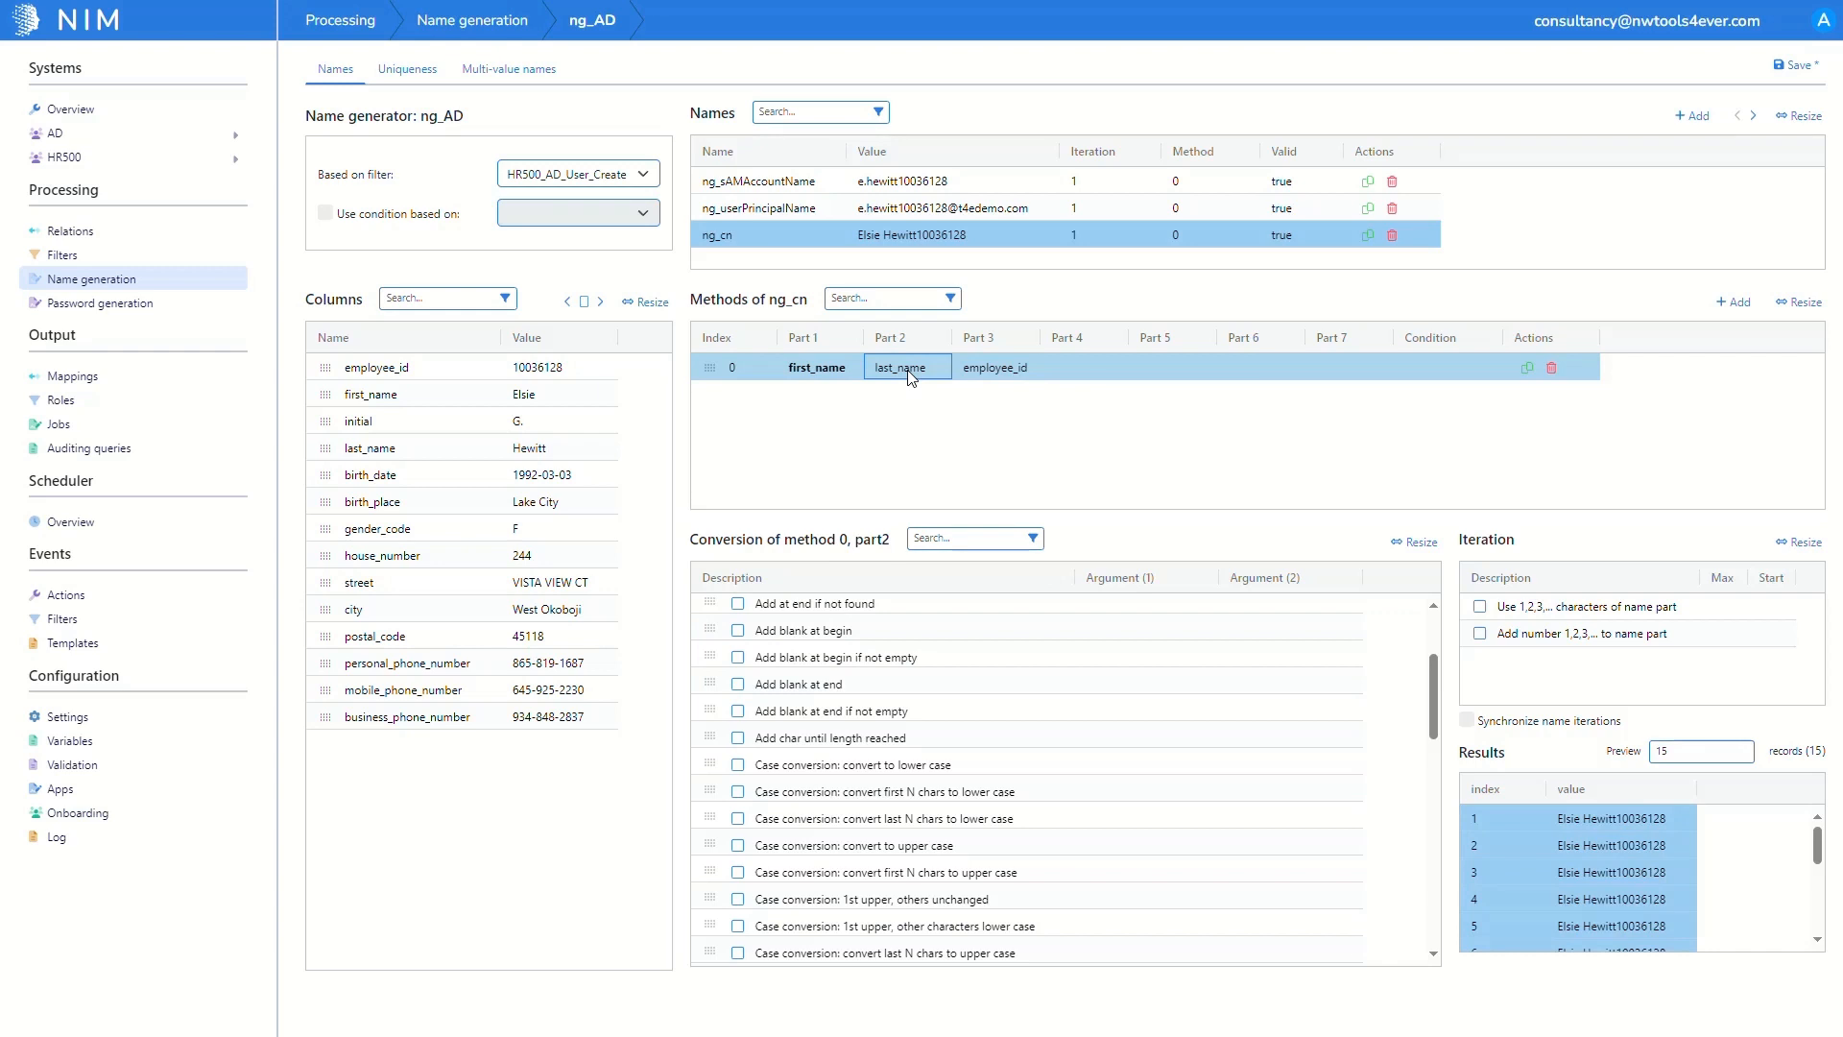
{"action": "scroll", "coordinate": [793, 679], "scroll_direction": "up", "scroll_amount": 1}
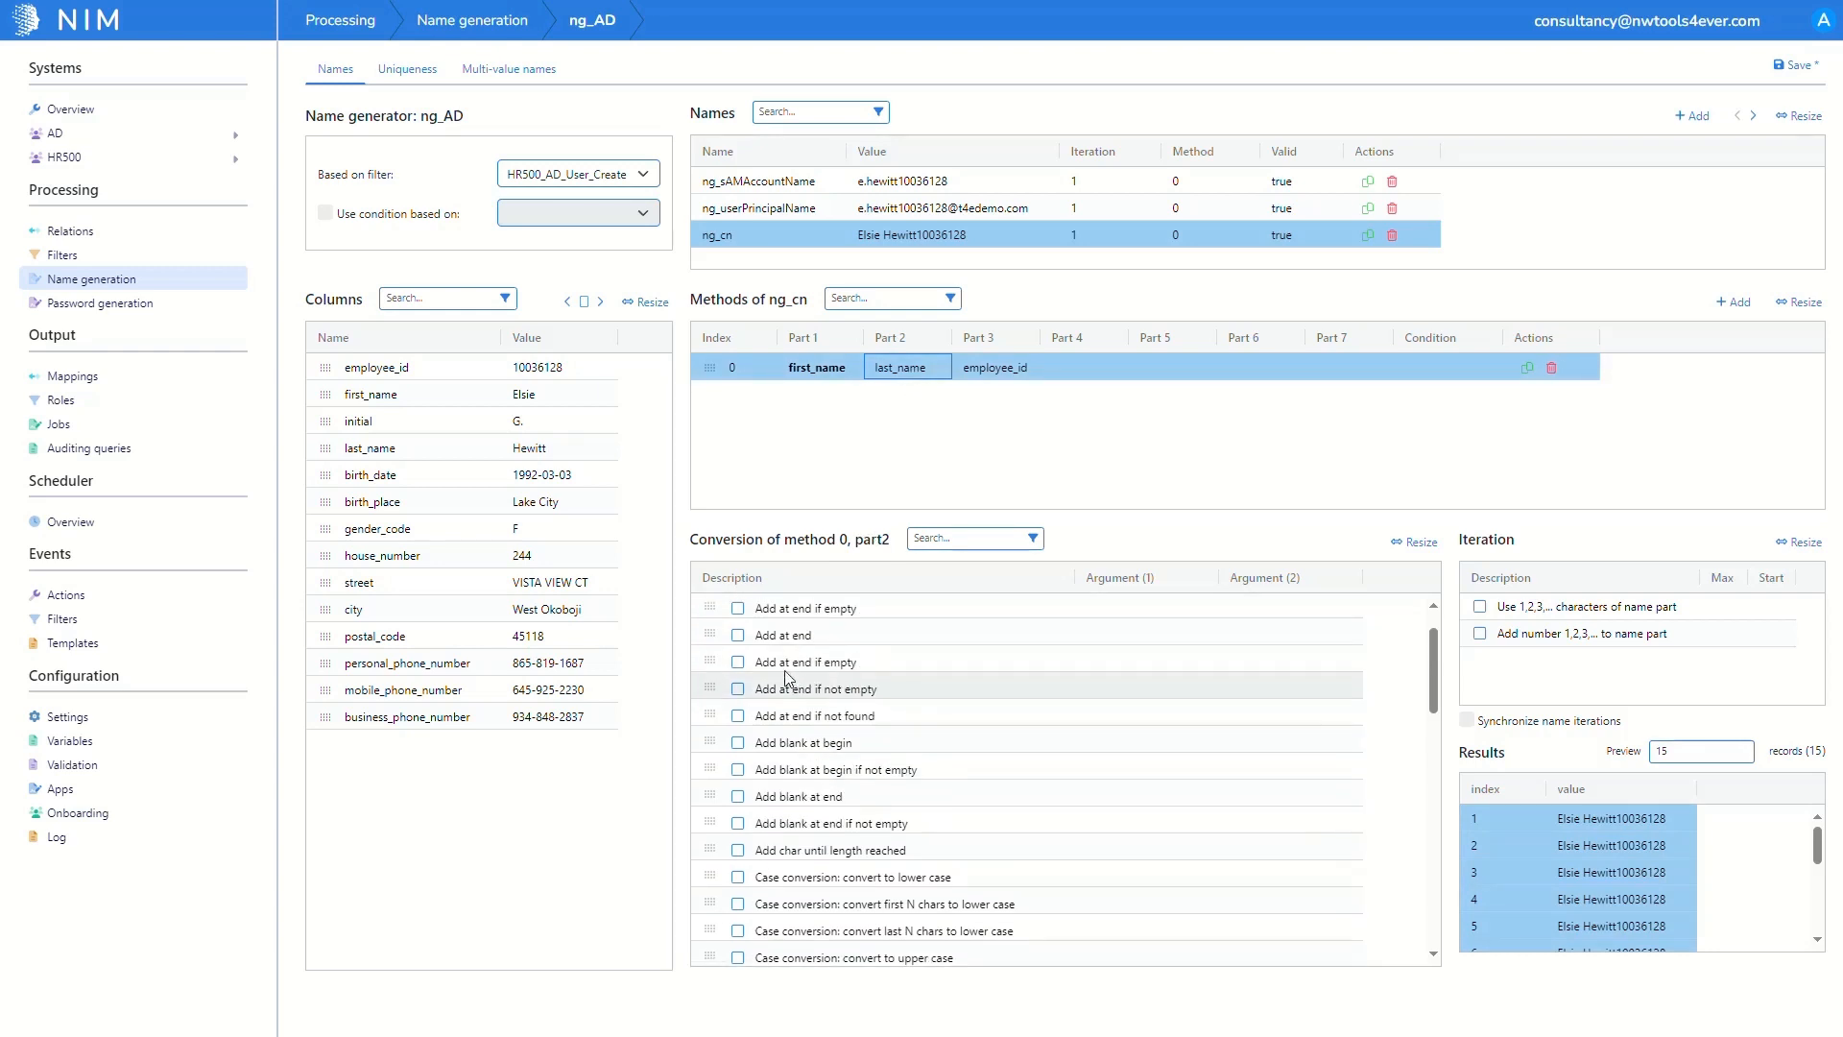
{"action": "left_click", "coordinate": [738, 635]}
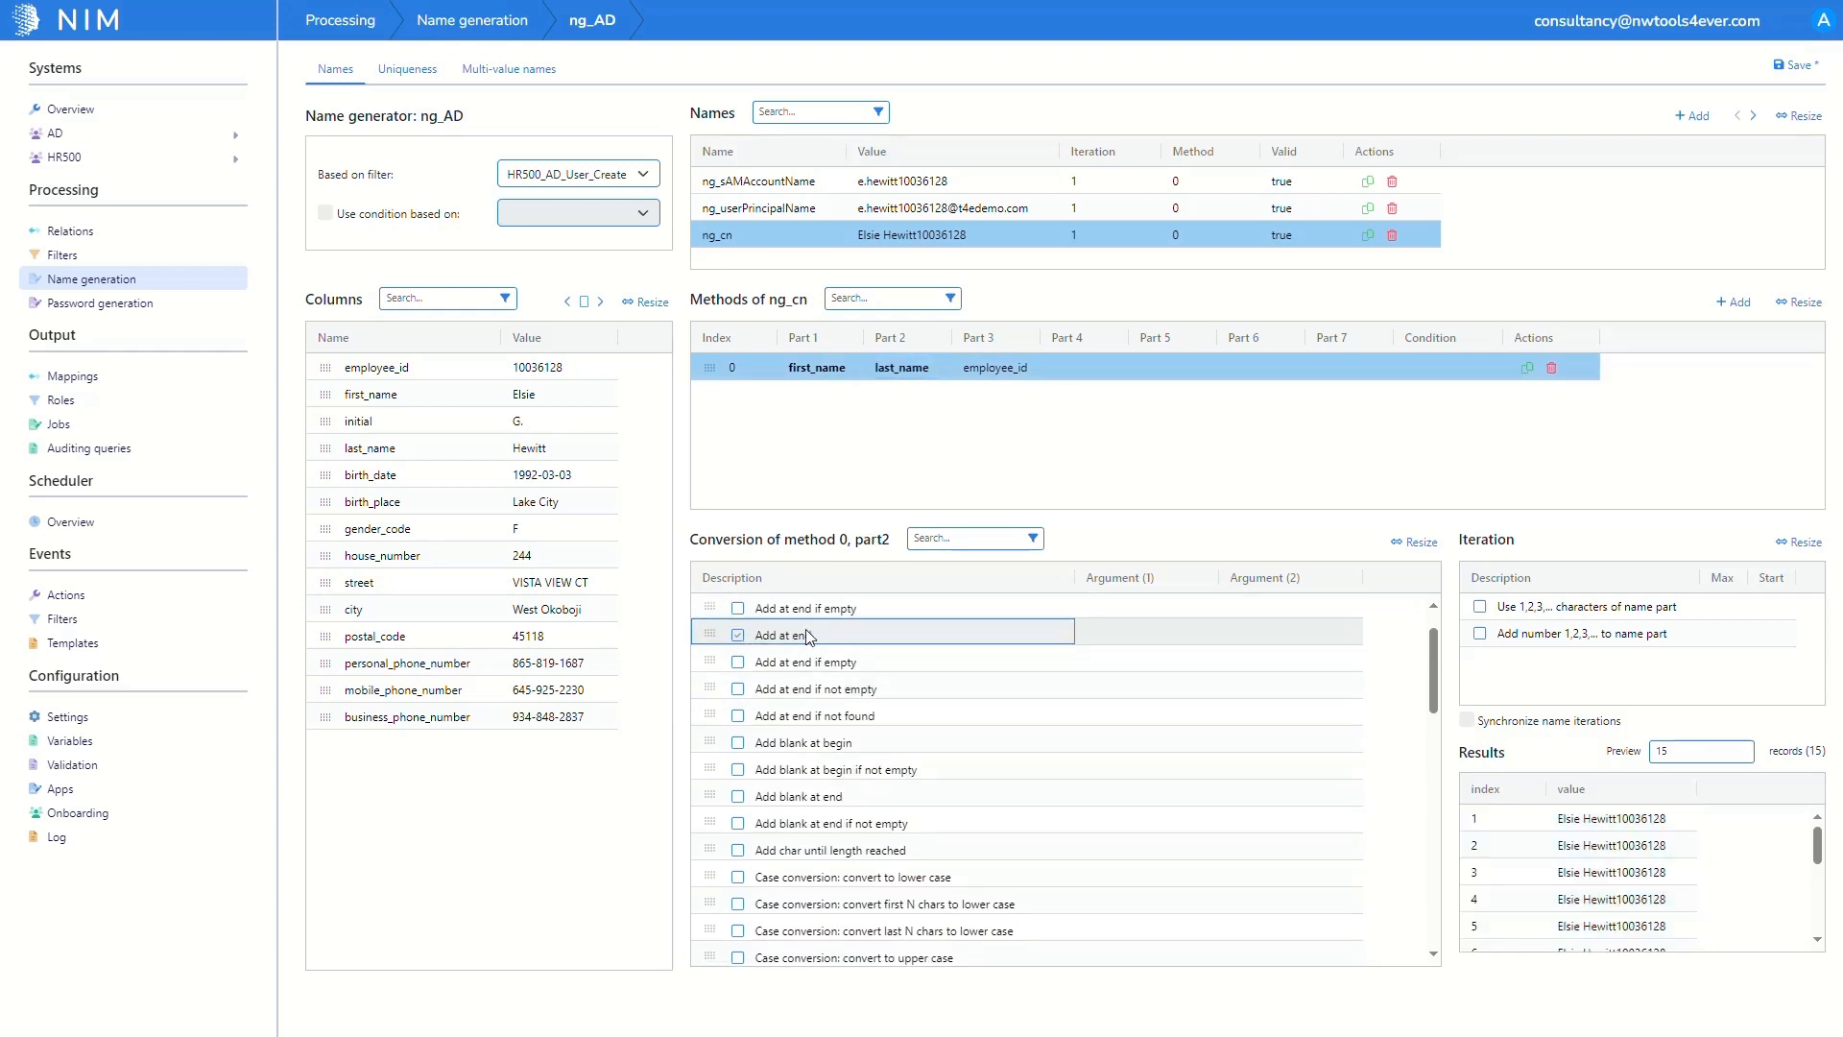
{"action": "left_click", "coordinate": [1105, 632]}
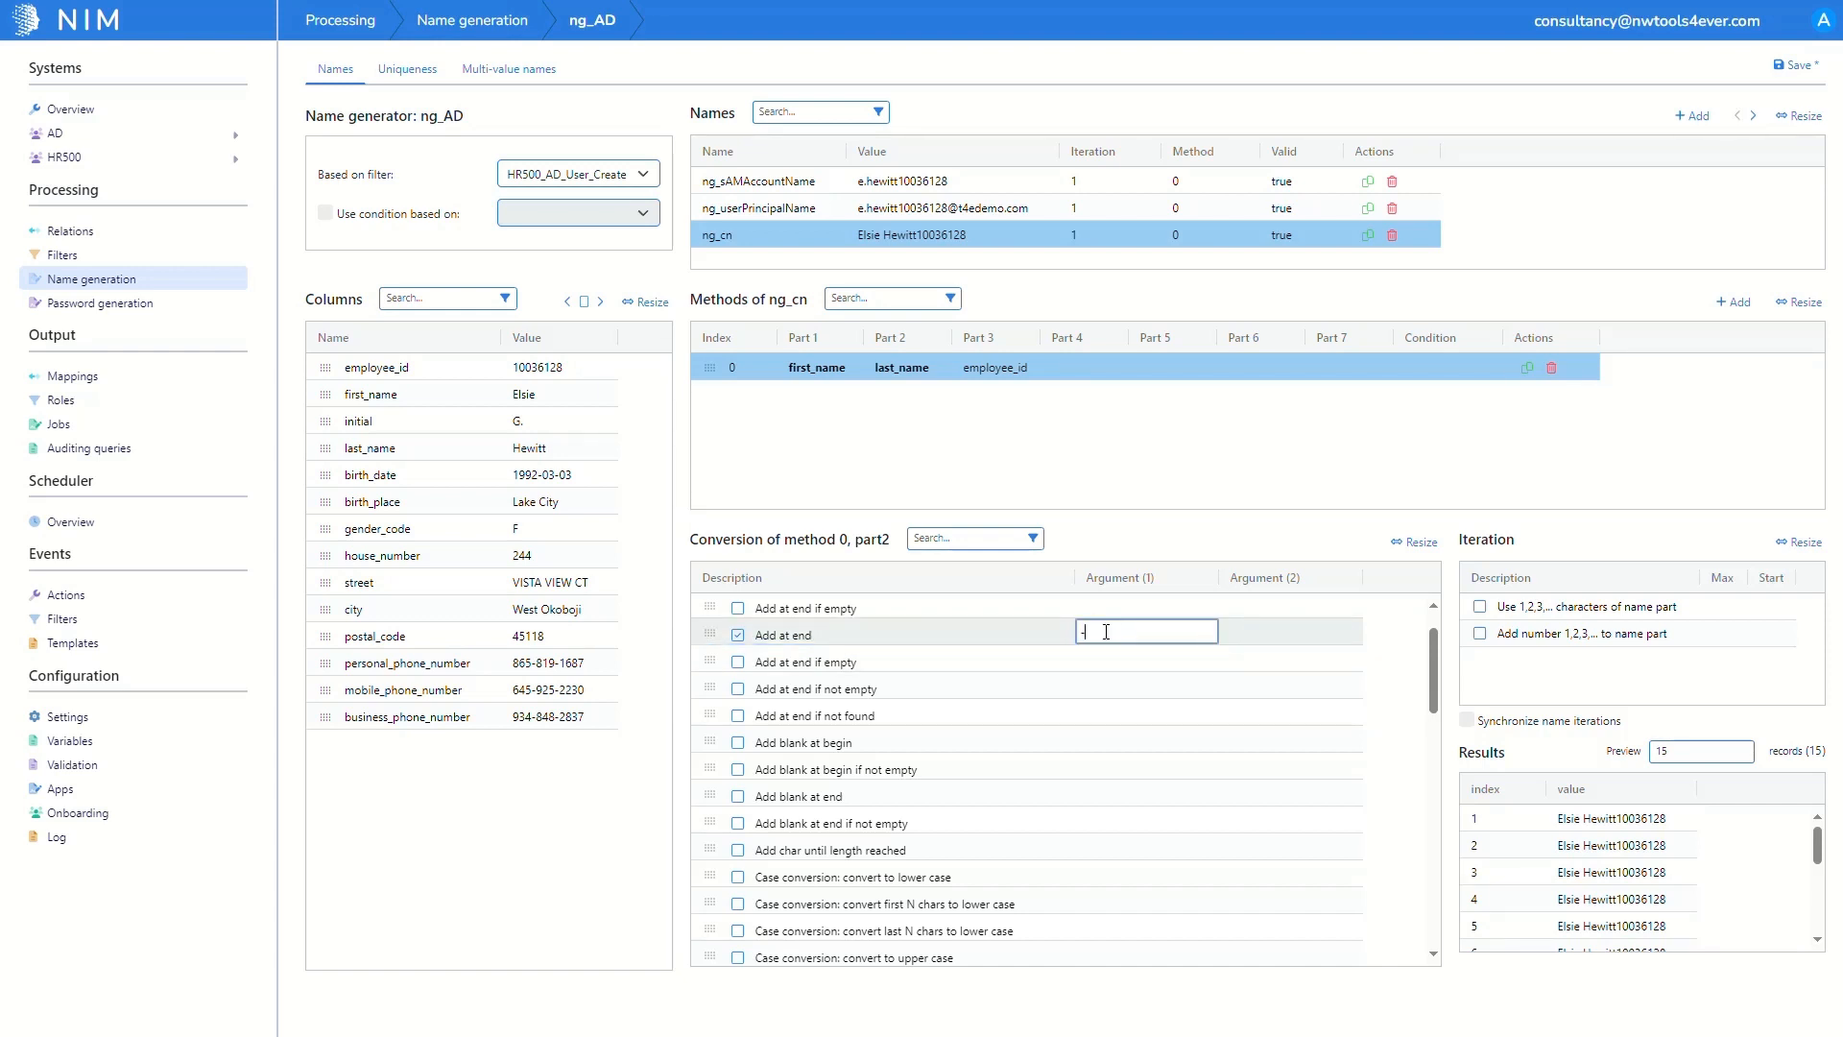
{"action": "type", "text": "-"}
{"action": "left_click", "coordinate": [1109, 555]}
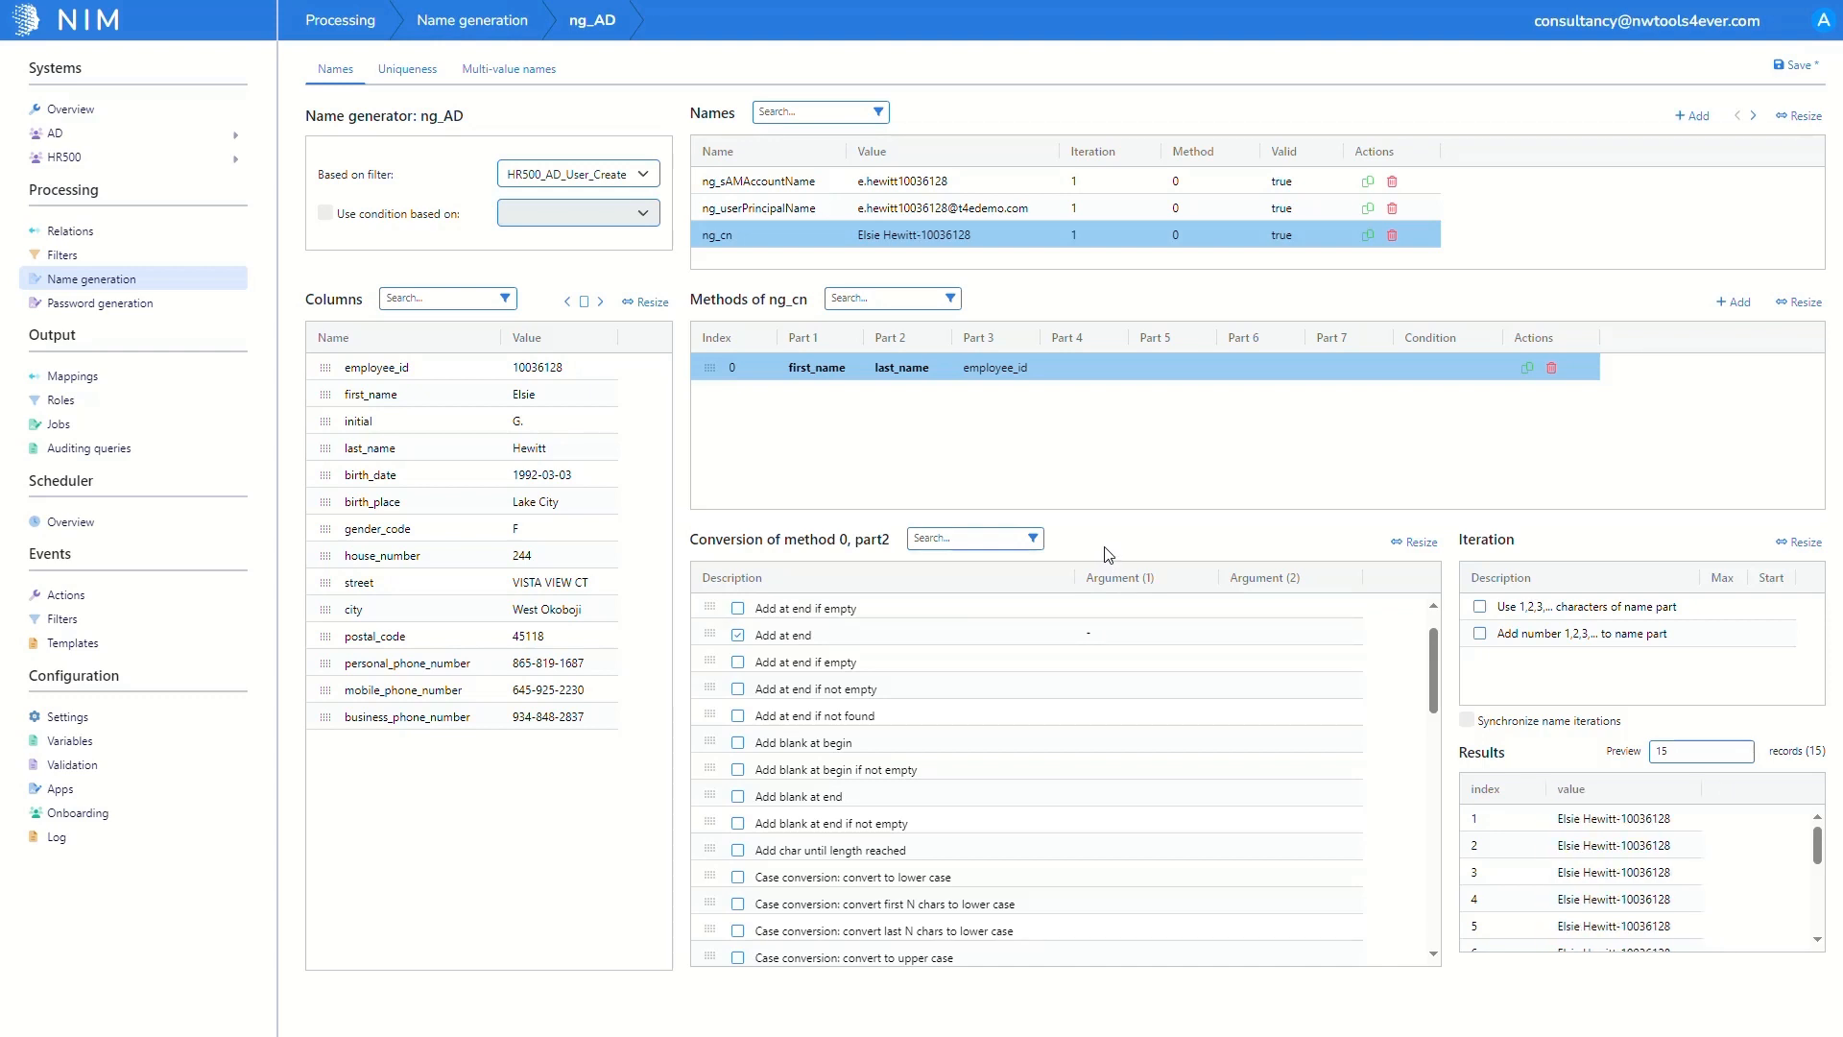
{"action": "left_click", "coordinate": [1787, 67]}
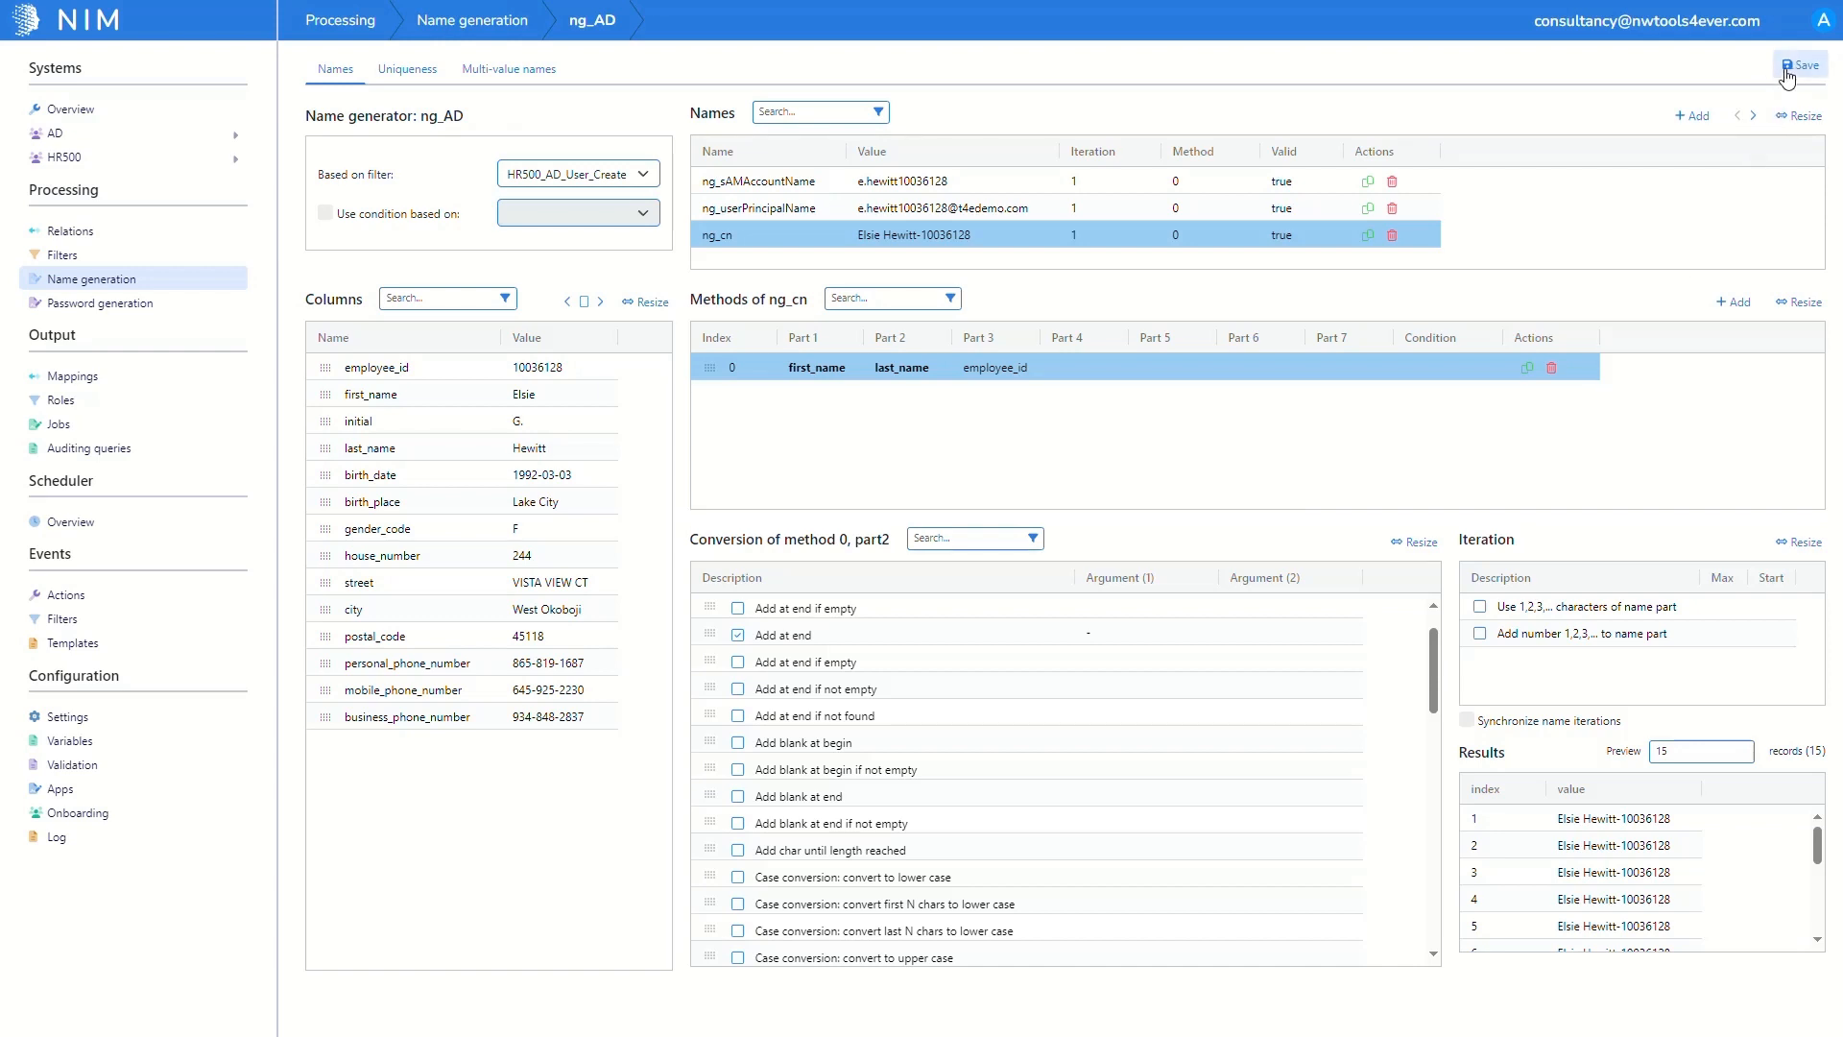